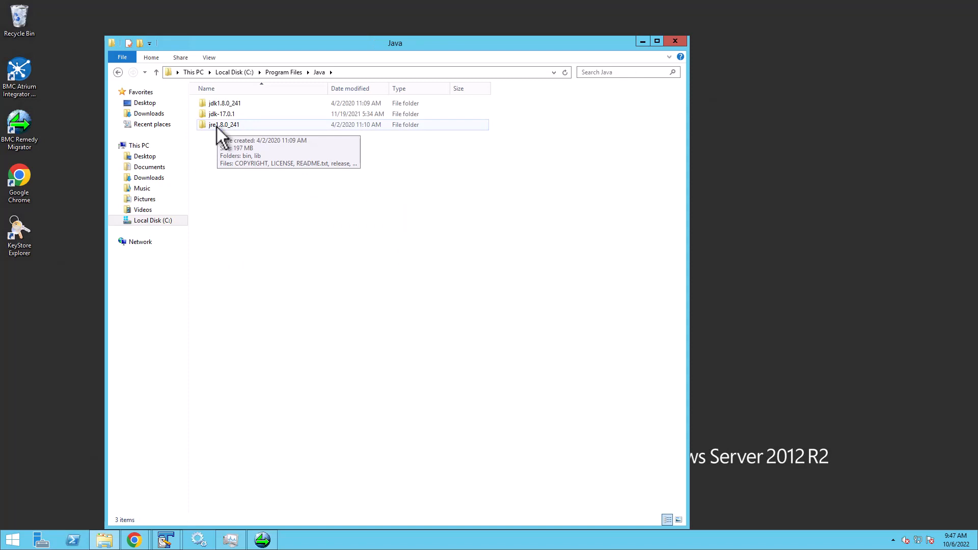
Open the jre1.8.0_241 folder under C:\Program Files\Java and copy its folder path.
{"action": "double_click", "coordinate": [216, 127]}
{"action": "left_click", "coordinate": [396, 73]}
{"action": "key", "text": "ctrl+c"}
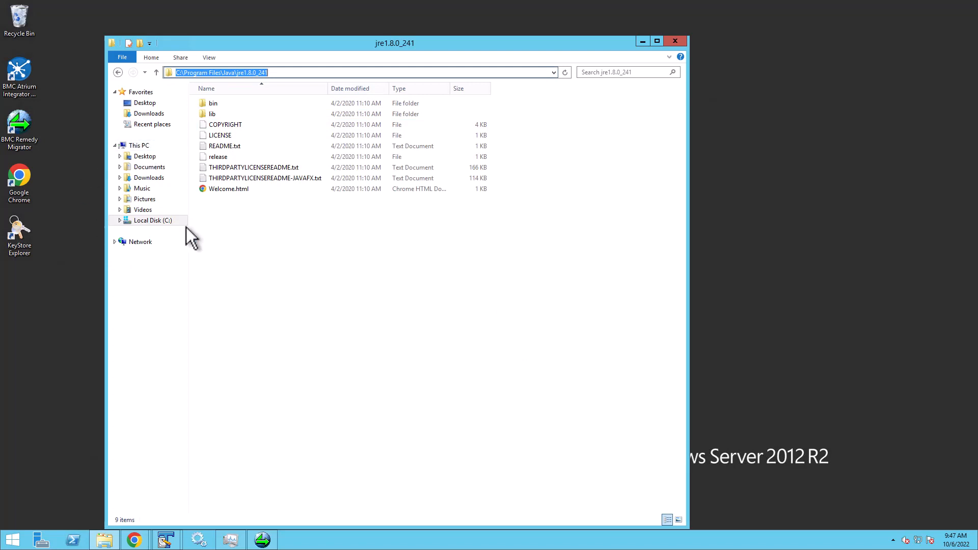
Open the Environment Variables dialog through This PC's advanced system settings.
{"action": "right_click", "coordinate": [132, 147]}
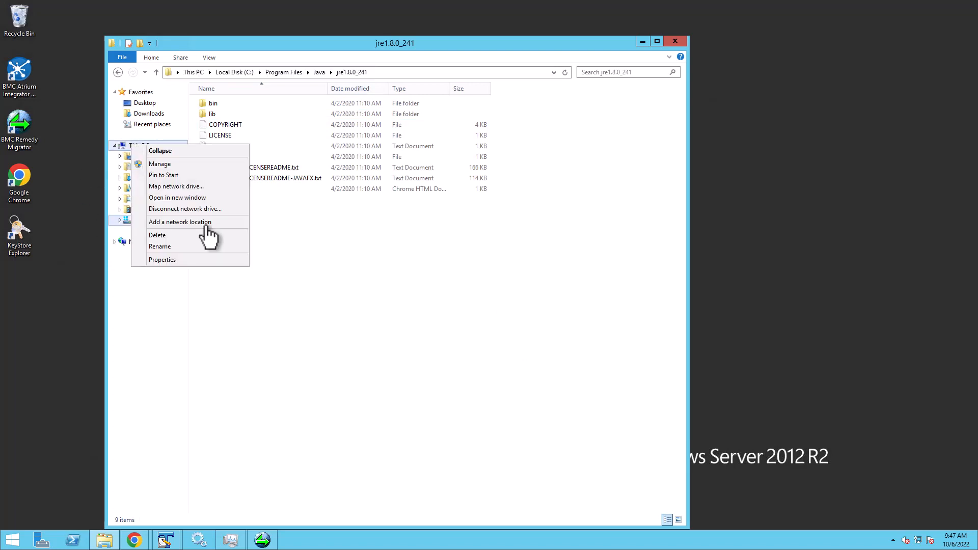
{"action": "left_click", "coordinate": [186, 261]}
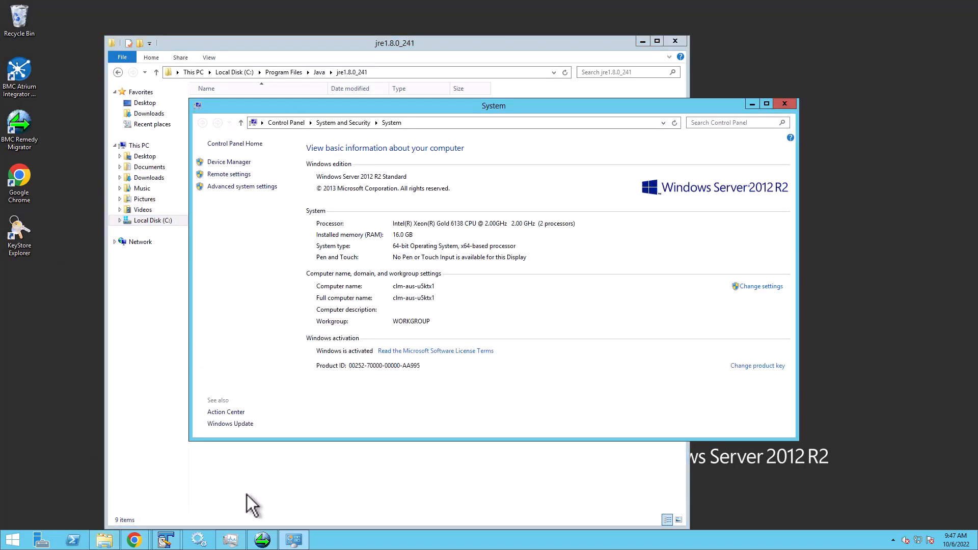
{"action": "left_click", "coordinate": [238, 186]}
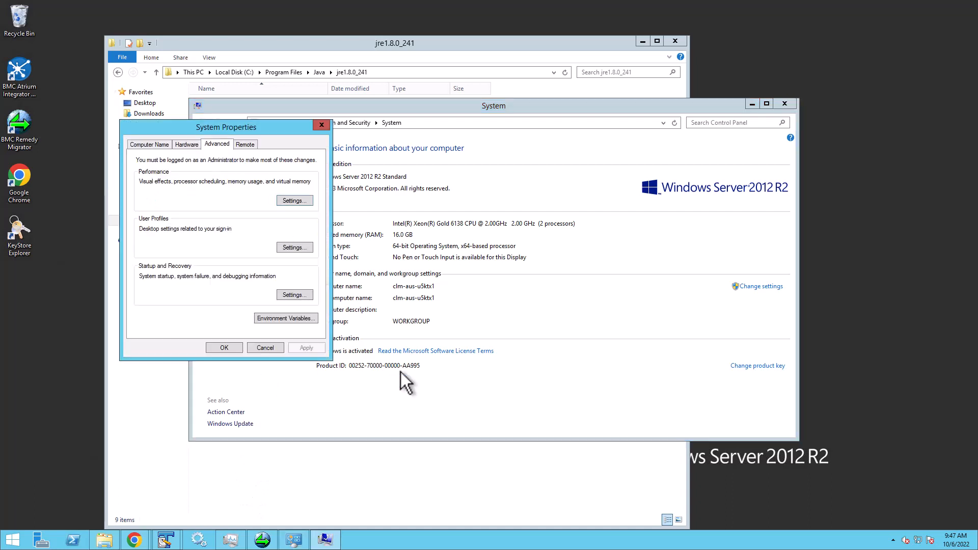
{"action": "left_click", "coordinate": [273, 317]}
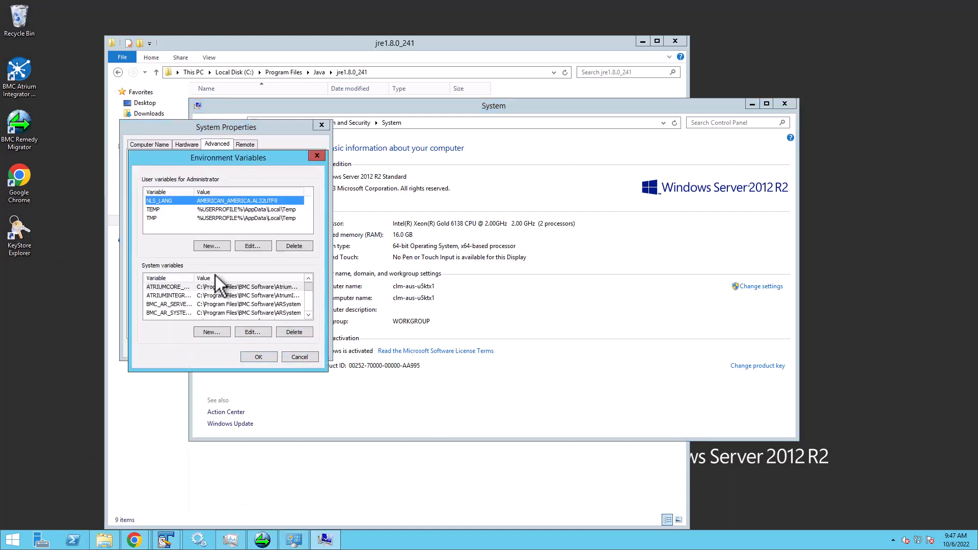
Create a new system variable JAVA_HOME with the value C:\Program Files\Java\jre1.8.0_241.
{"action": "left_click", "coordinate": [218, 331]}
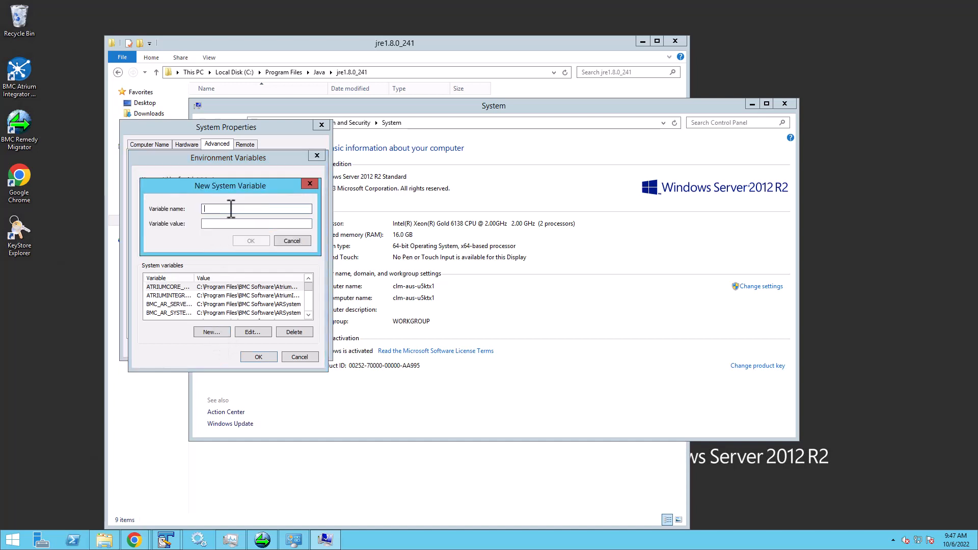
{"action": "type", "text": "JAVA_HOM"}
{"action": "left_click", "coordinate": [229, 224]}
{"action": "key", "text": "ctrl+v"}
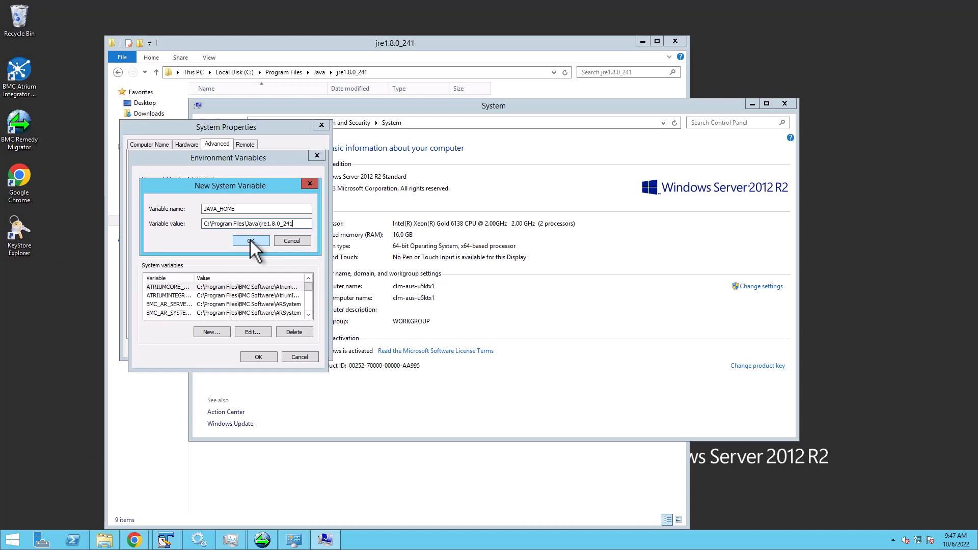
{"action": "left_click", "coordinate": [250, 239]}
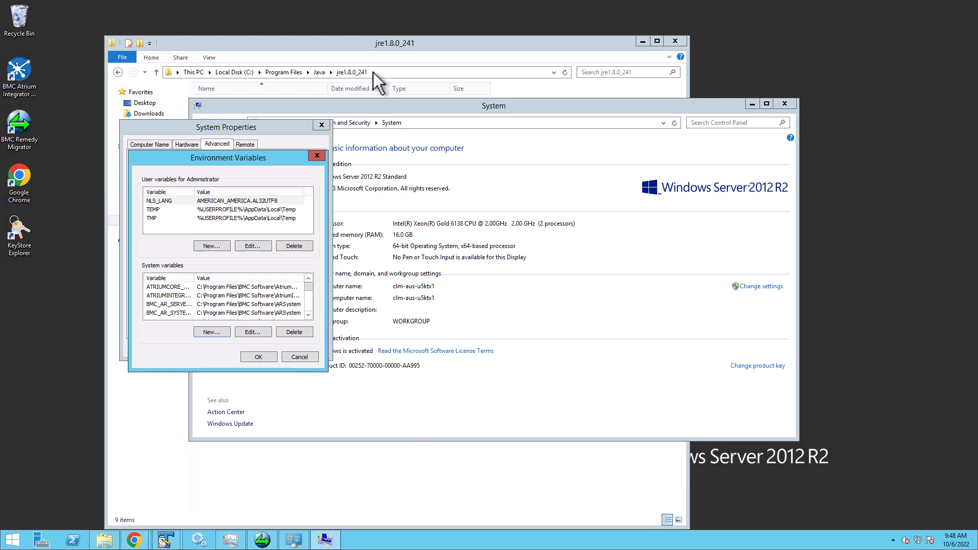
Open armonitor.cfg from C:\Program Files\BMC Software\ARSystem\Conf in the text editor.
{"action": "left_click", "coordinate": [295, 78]}
{"action": "left_click", "coordinate": [285, 74]}
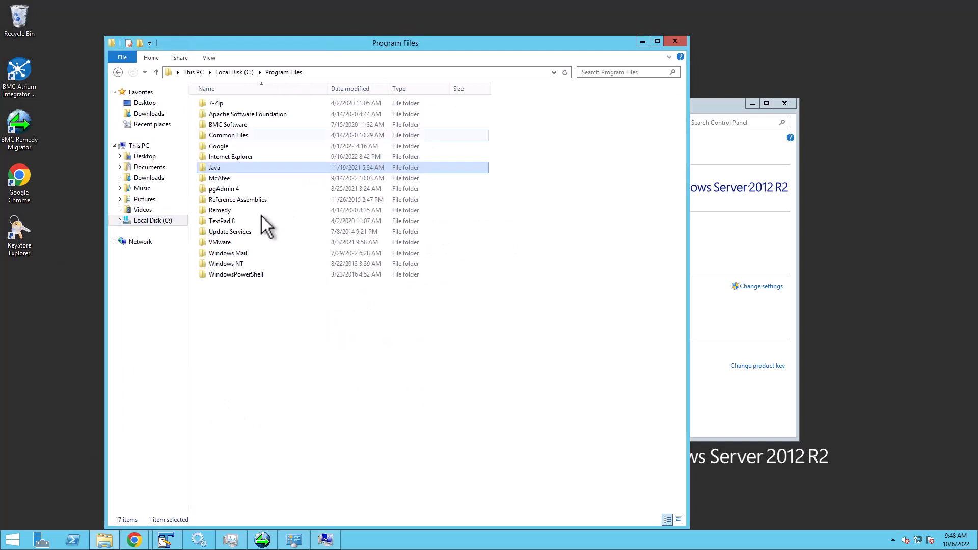
{"action": "double_click", "coordinate": [265, 124]}
{"action": "double_click", "coordinate": [232, 106]}
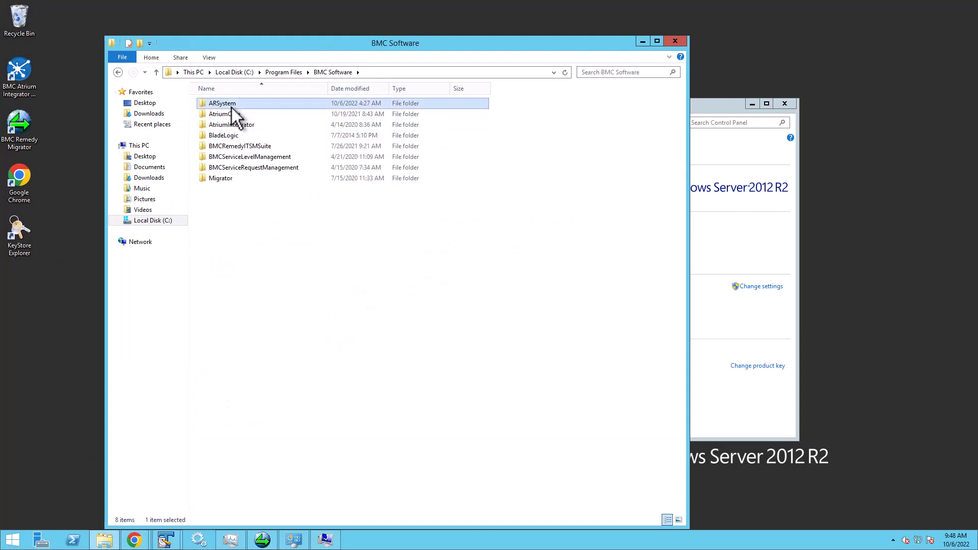
{"action": "left_click", "coordinate": [221, 232]}
{"action": "double_click", "coordinate": [219, 233]}
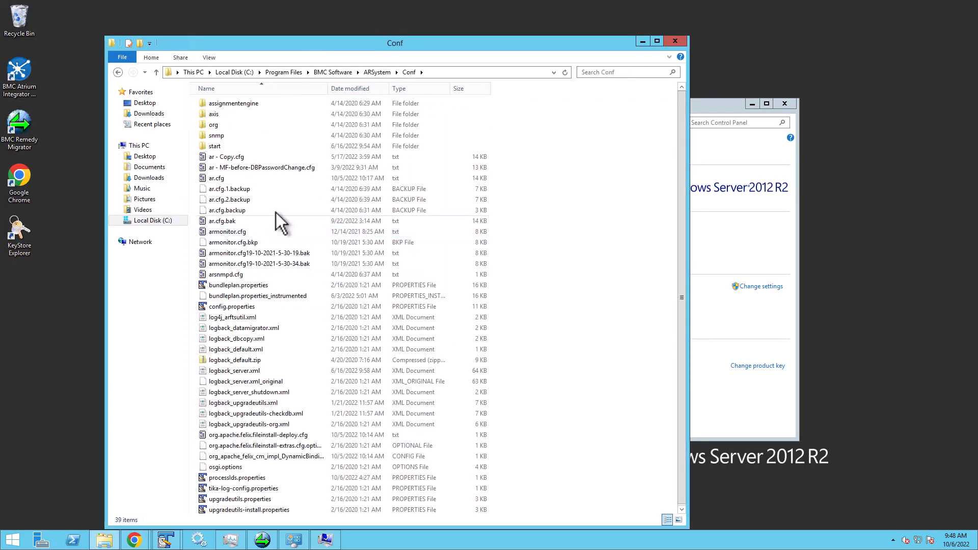
{"action": "double_click", "coordinate": [217, 232]}
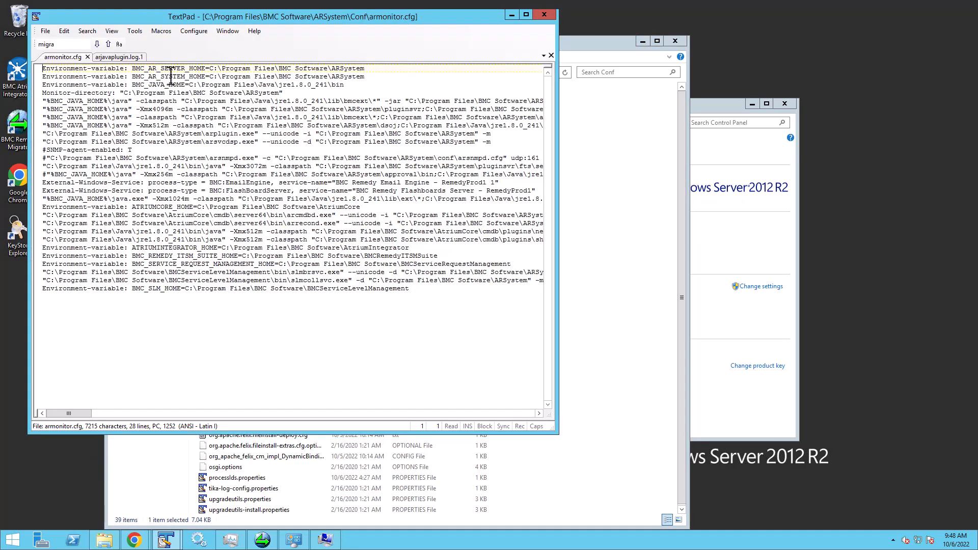
Examine the BMC_JAVA_HOME path in armonitor.cfg.
{"action": "left_click_drag", "start_coordinate": [132, 84], "coordinate": [331, 87]}
{"action": "left_click", "coordinate": [190, 85]}
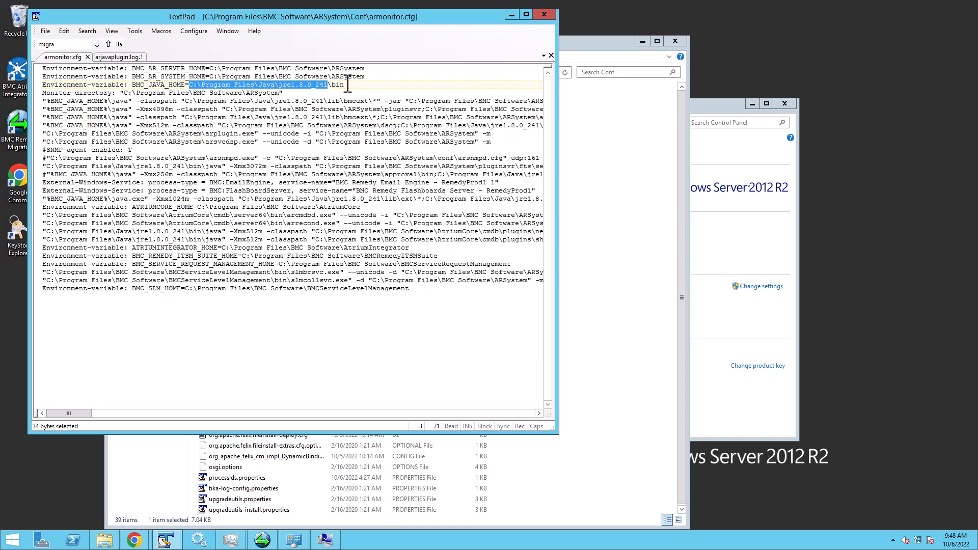
{"action": "left_click", "coordinate": [349, 84]}
{"action": "left_click_drag", "start_coordinate": [353, 86], "coordinate": [329, 86]}
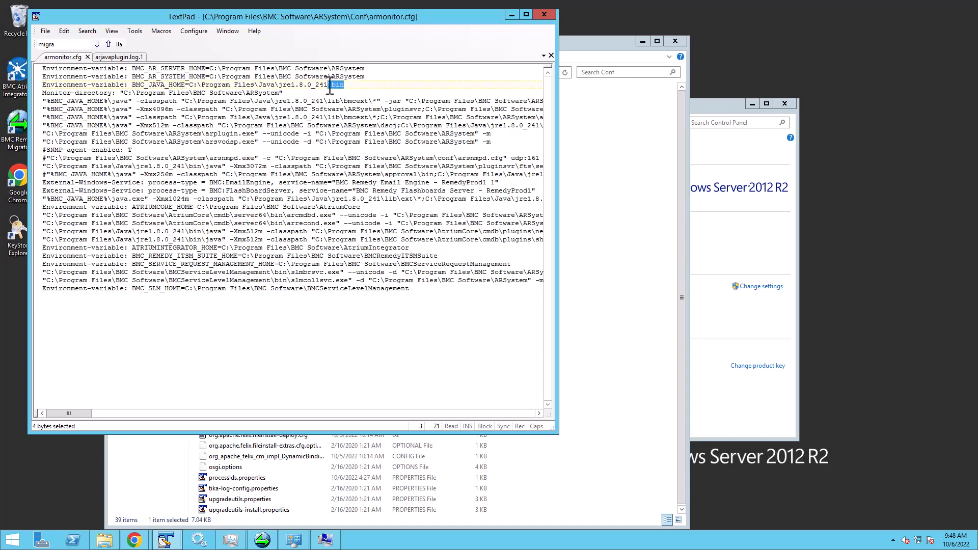
Minimize the open windows and close the Environment Variables and System Properties dialogs with OK.
{"action": "left_click", "coordinate": [530, 479]}
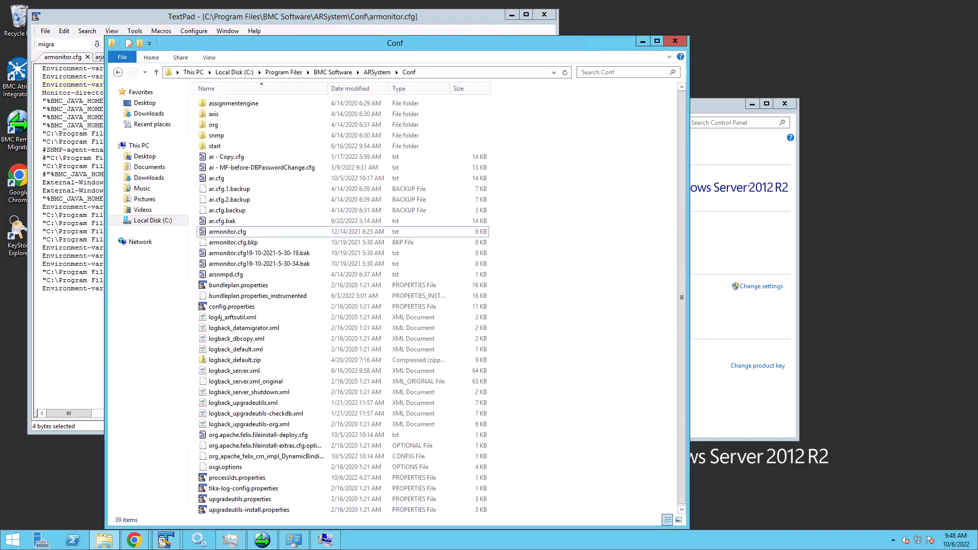
{"action": "left_click", "coordinate": [642, 40]}
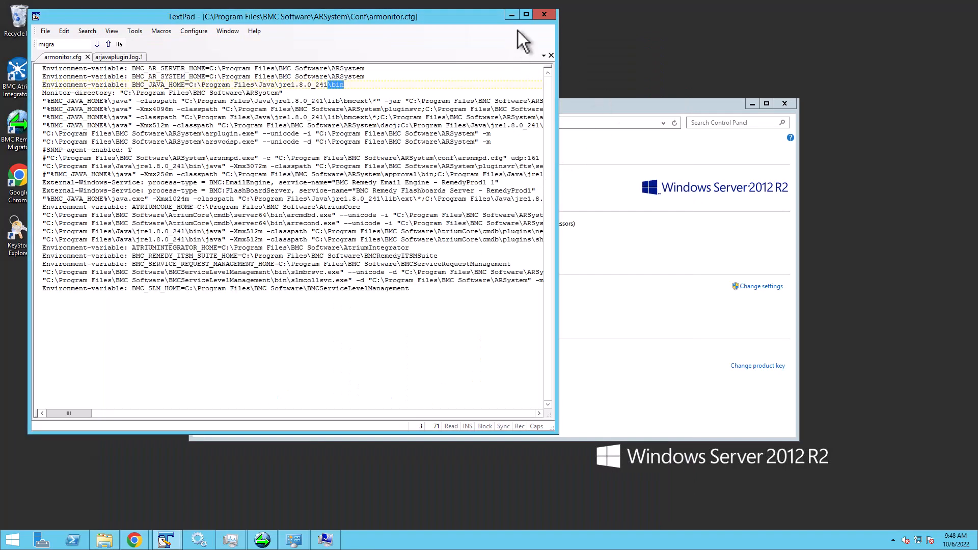
{"action": "left_click", "coordinate": [510, 16]}
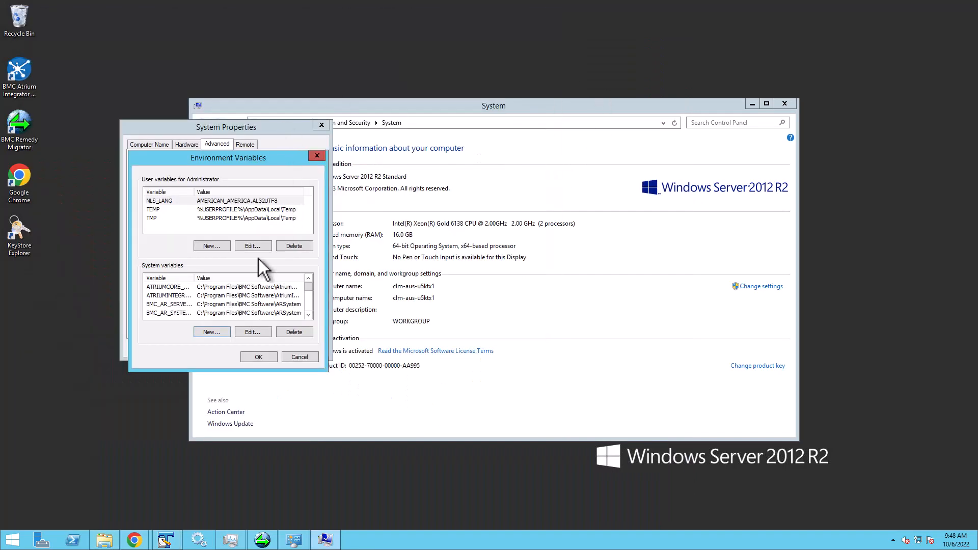
{"action": "left_click", "coordinate": [258, 357]}
{"action": "left_click", "coordinate": [221, 348]}
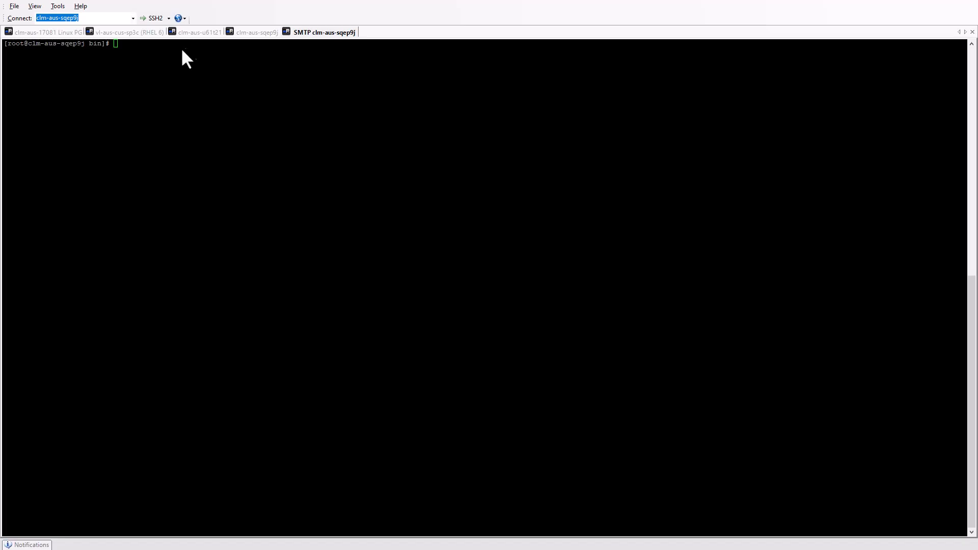
In the Linux server terminal, change to the /etc/arsystem directory and list its contents.
{"action": "left_click", "coordinate": [185, 46]}
{"action": "type", "text": "cd /etc"}
{"action": "type", "text": "/a"}
{"action": "type", "text": "rsystem"}
{"action": "key", "text": "Return"}
{"action": "type", "text": "ls"}
{"action": "key", "text": "Return"}
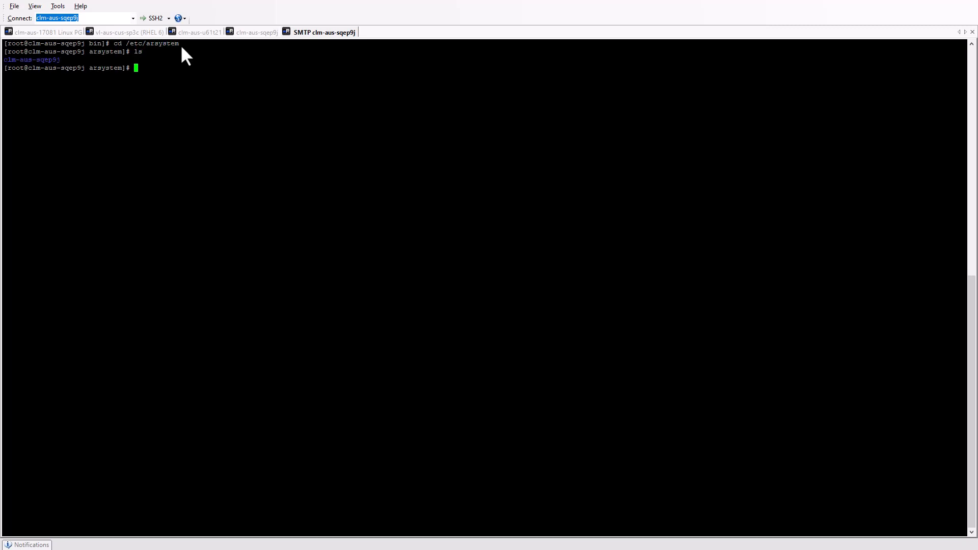
Change into the clm-aus-sqep9j server directory by pasting its name after cd.
{"action": "double_click", "coordinate": [21, 60]}
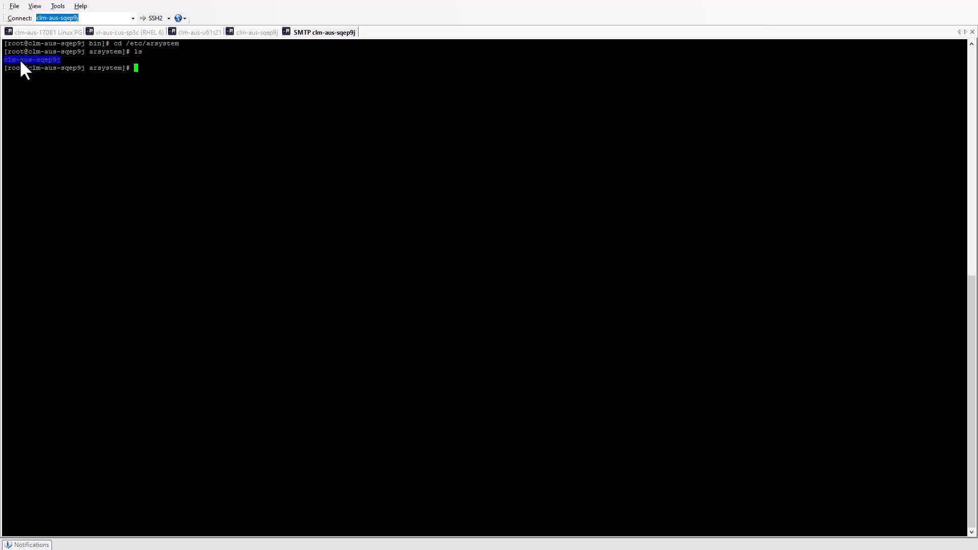
{"action": "left_click", "coordinate": [223, 73]}
{"action": "type", "text": "cd"}
{"action": "right_click", "coordinate": [223, 72]}
{"action": "key", "text": "Return"}
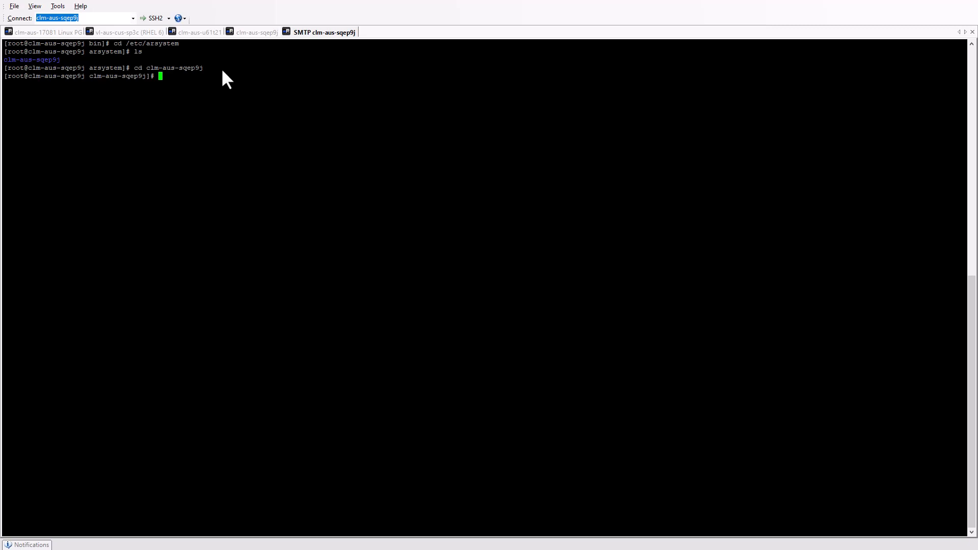
Display armonitor.conf and copy the BMC_JAVA_HOME path /data1/Java/jdk1.8.0_151/jre/.
{"action": "type", "text": "more armonitor.conf"}
{"action": "key", "text": "Return"}
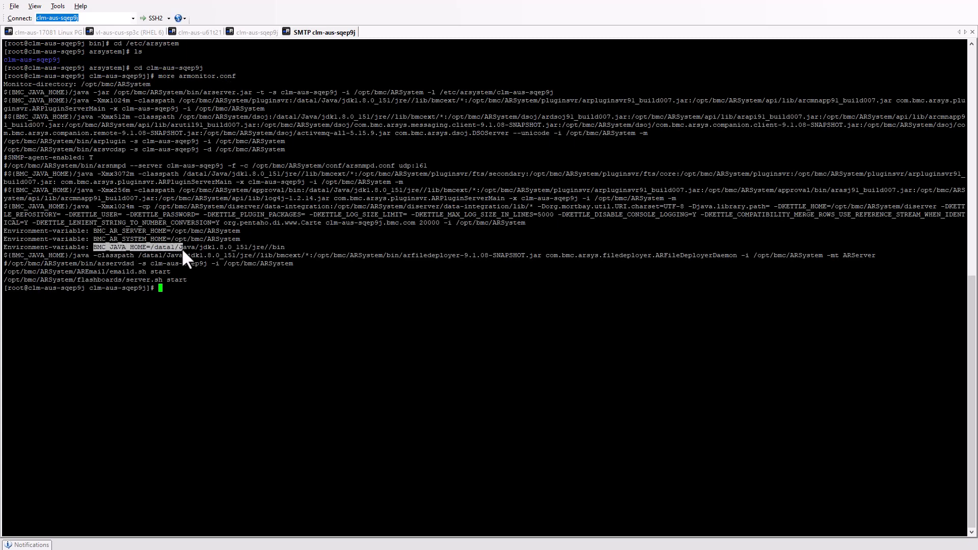
{"action": "left_click_drag", "start_coordinate": [246, 247], "coordinate": [289, 247]}
{"action": "left_click", "coordinate": [285, 246]}
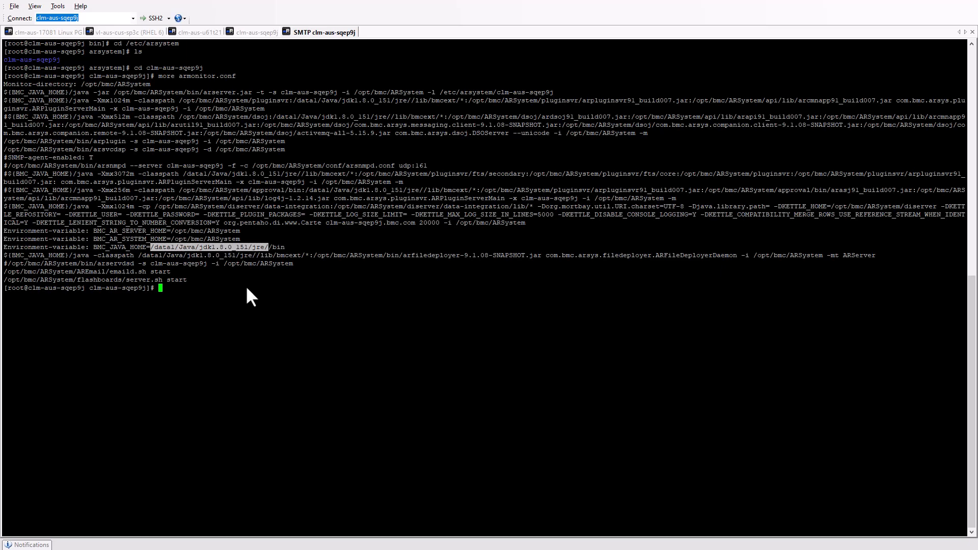
Export JAVA_HOME set to the copied path /data1/Java/jdk1.8.0_151/jre/.
{"action": "type", "text": "export JAVA_HOME="}
{"action": "right_click", "coordinate": [247, 288]}
{"action": "key", "text": "Return"}
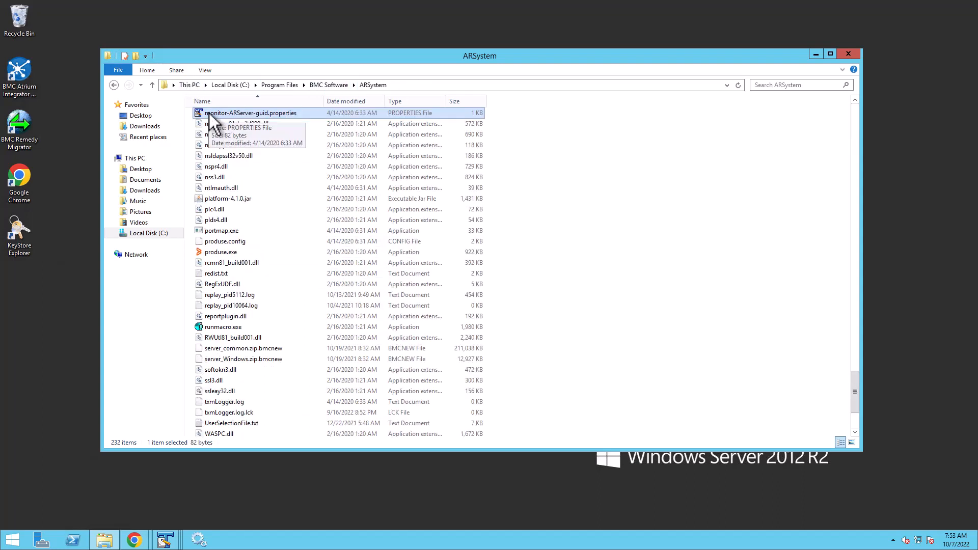
Open monitor-ARServer-guid.properties in C:\Program Files\BMC Software\ARSystem and examine the monitor.guid line.
{"action": "left_click", "coordinate": [259, 114]}
{"action": "double_click", "coordinate": [198, 114]}
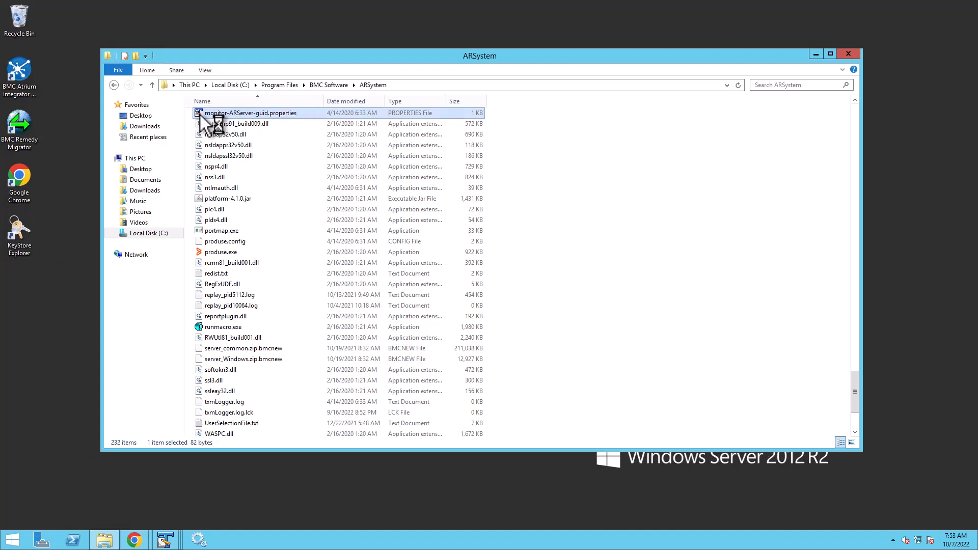
{"action": "left_click_drag", "start_coordinate": [224, 77], "coordinate": [38, 78]}
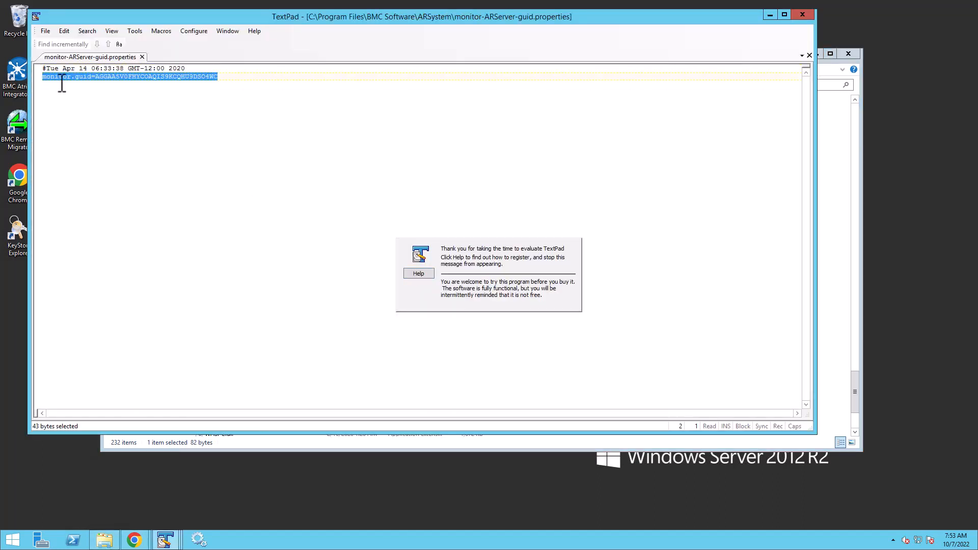
{"action": "left_click", "coordinate": [219, 77]}
{"action": "left_click_drag", "start_coordinate": [222, 77], "coordinate": [96, 78]}
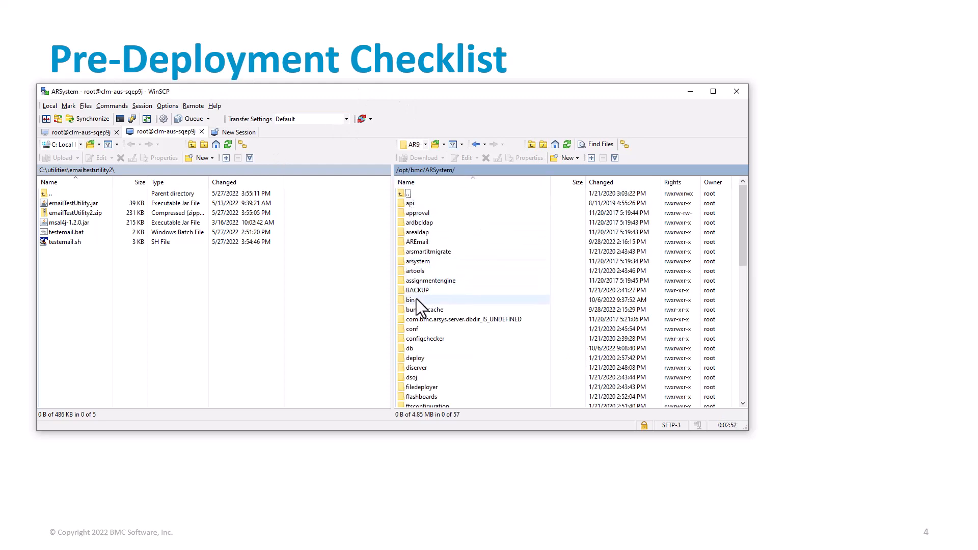
Open monitor-ARServer-guid.properties in /opt/bmc/ARSystem/bin on the Linux server, examine the monitor.guid value, and close it.
{"action": "double_click", "coordinate": [415, 301]}
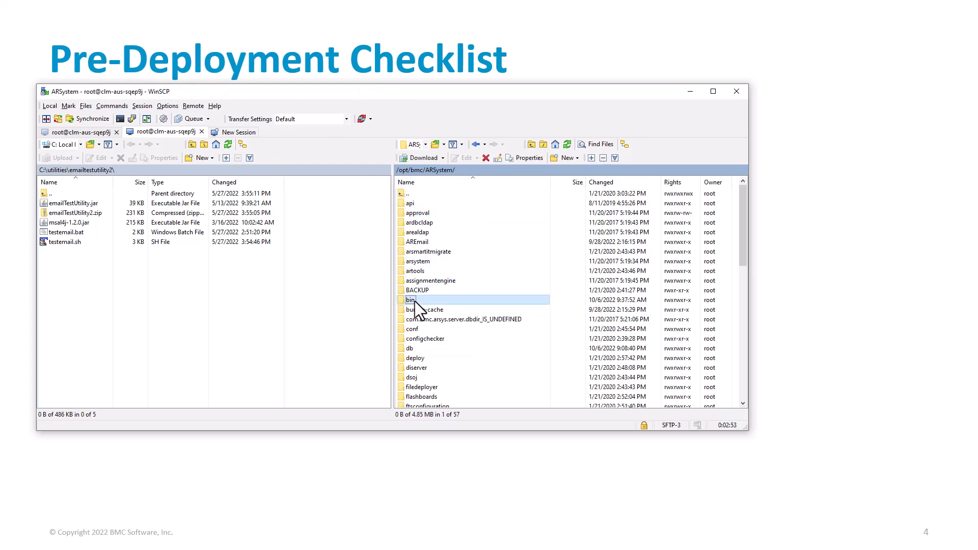
{"action": "left_click", "coordinate": [422, 321]}
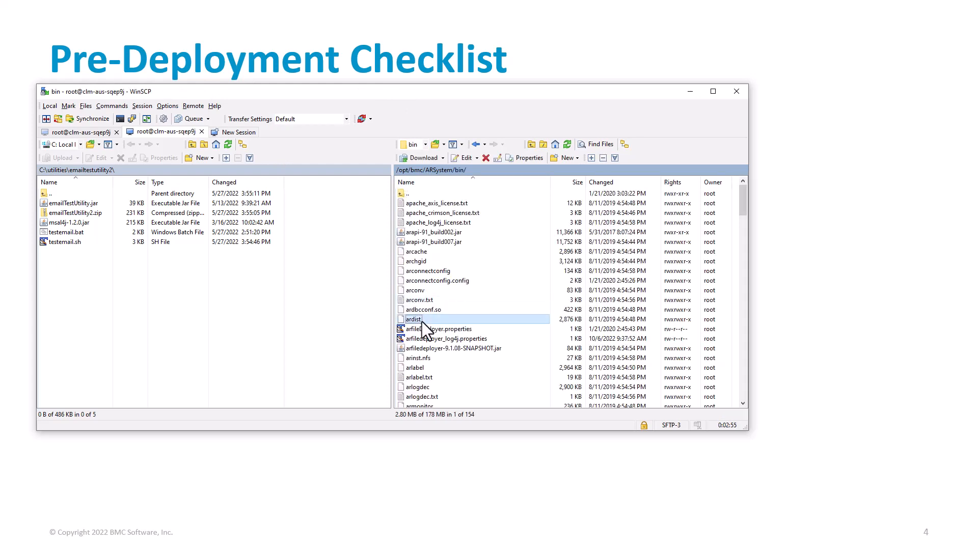
{"action": "type", "text": "mo"}
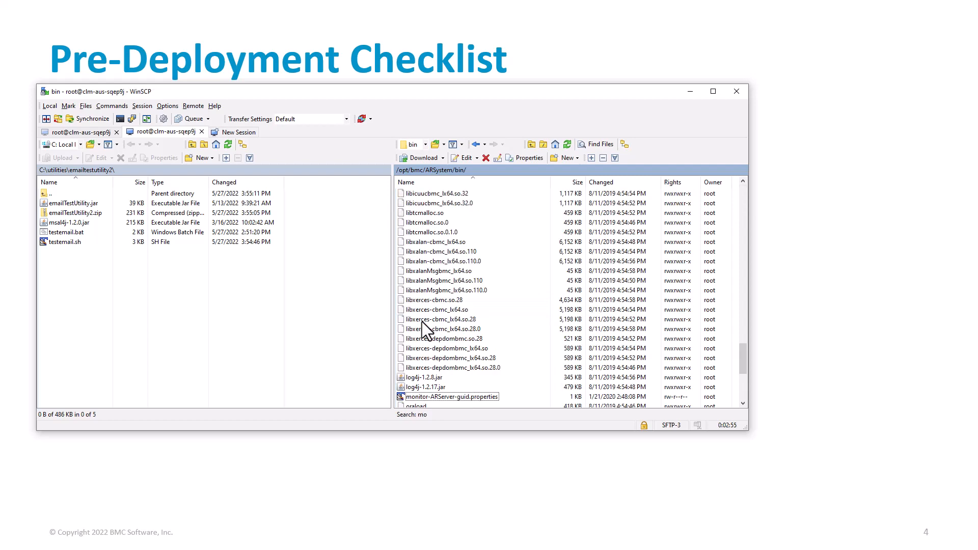
{"action": "left_click", "coordinate": [427, 395]}
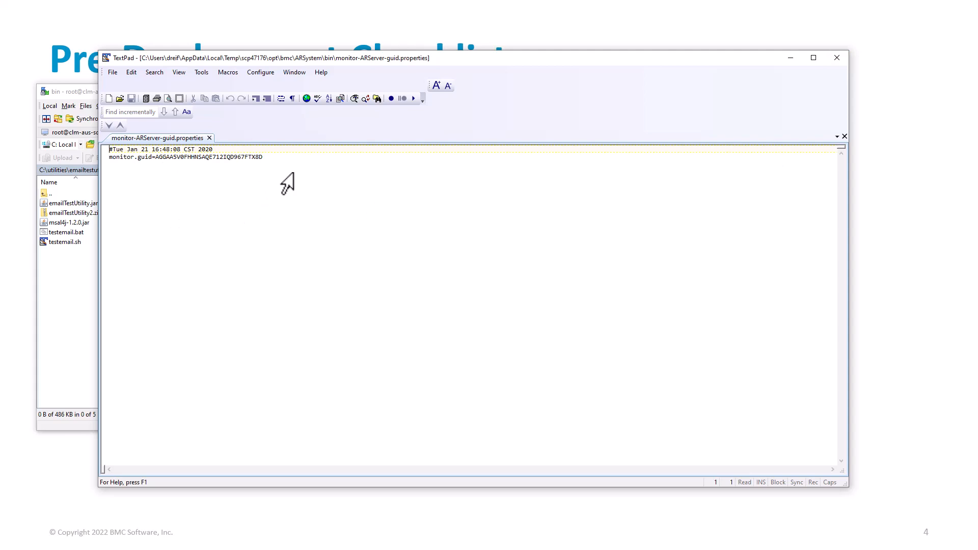
{"action": "double_click", "coordinate": [255, 158]}
{"action": "left_click", "coordinate": [839, 58]}
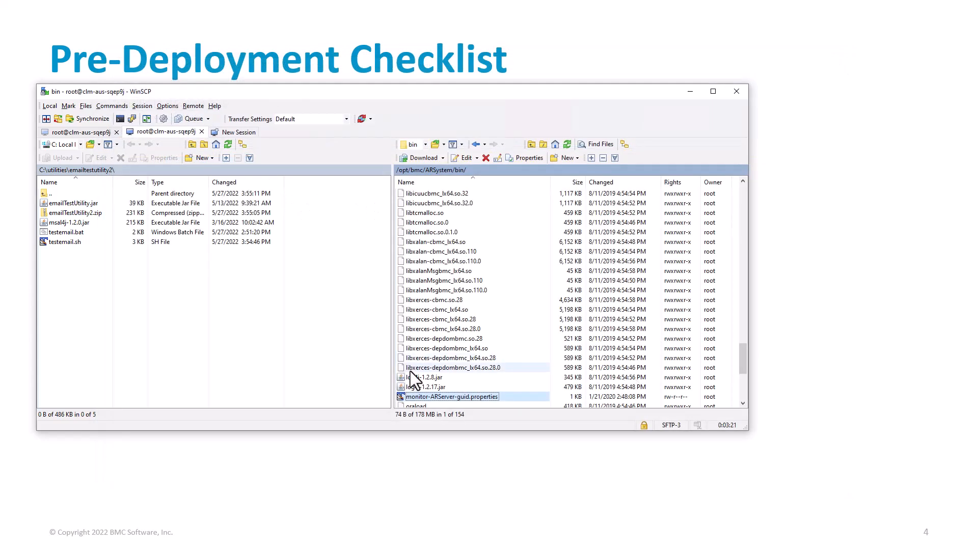
Open the AR System Monitor form in the browser by entering its form URL.
{"action": "left_click", "coordinate": [823, 274]}
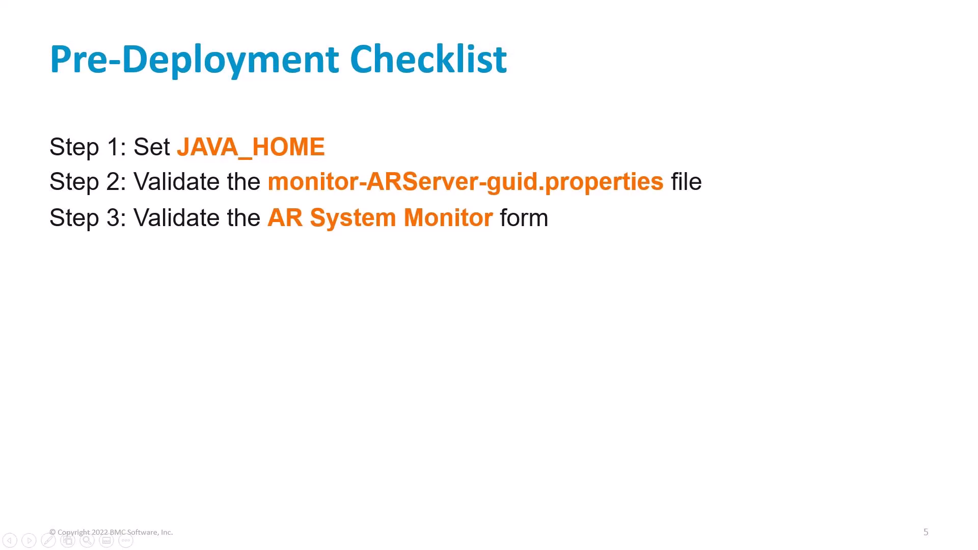
{"action": "key", "text": "alt+Tab"}
{"action": "left_click", "coordinate": [280, 27]}
{"action": "left_click", "coordinate": [279, 28]}
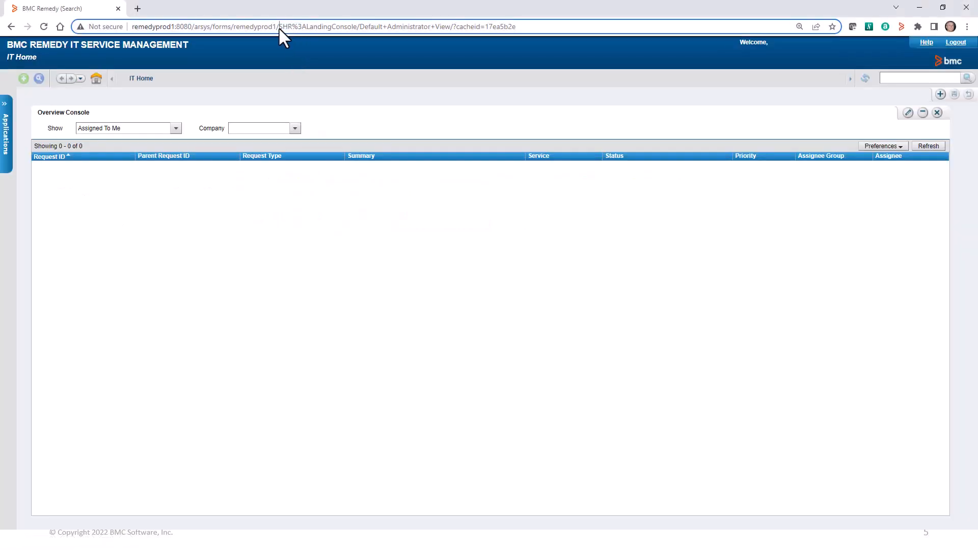
{"action": "key", "text": "shift+End"}
{"action": "type", "text": "AR "}
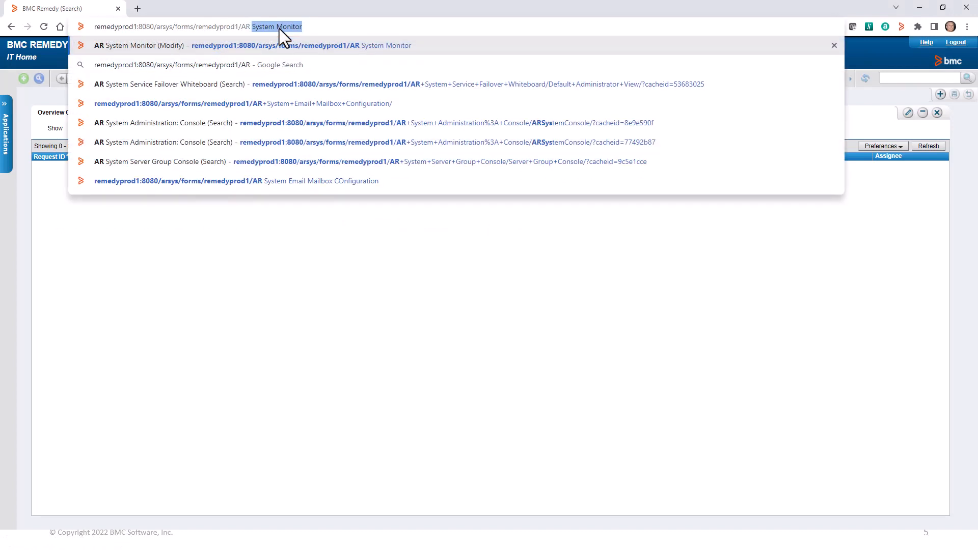
{"action": "type", "text": "System Mo"}
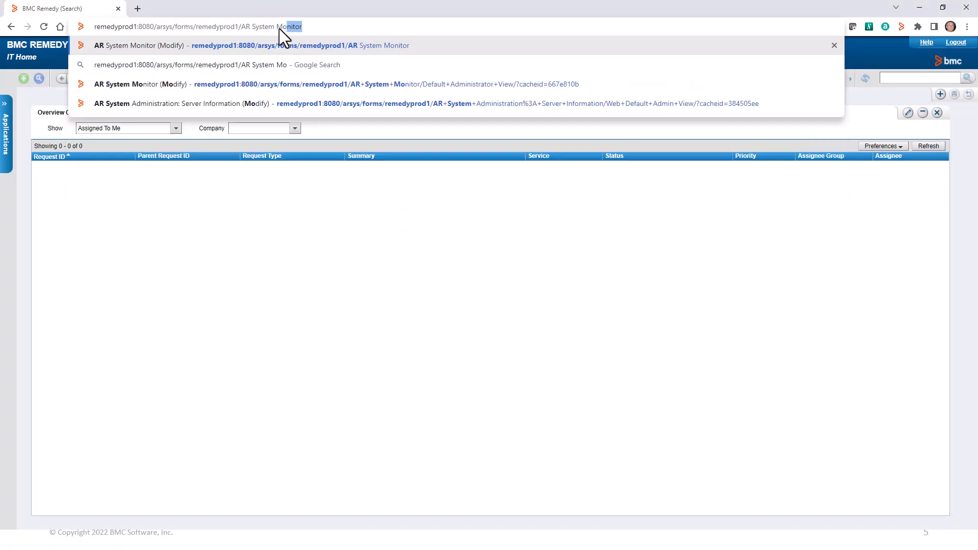
{"action": "type", "text": "nitor"}
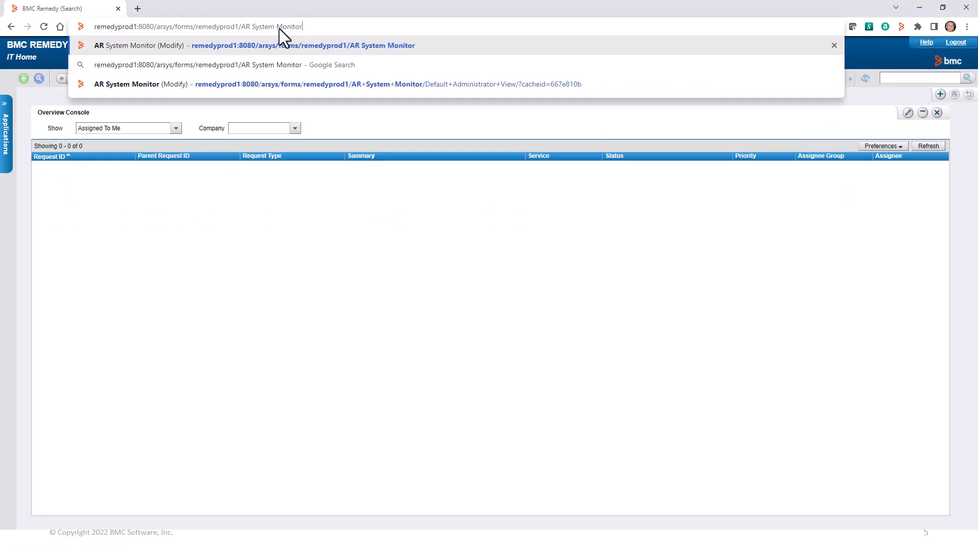
{"action": "key", "text": "Return"}
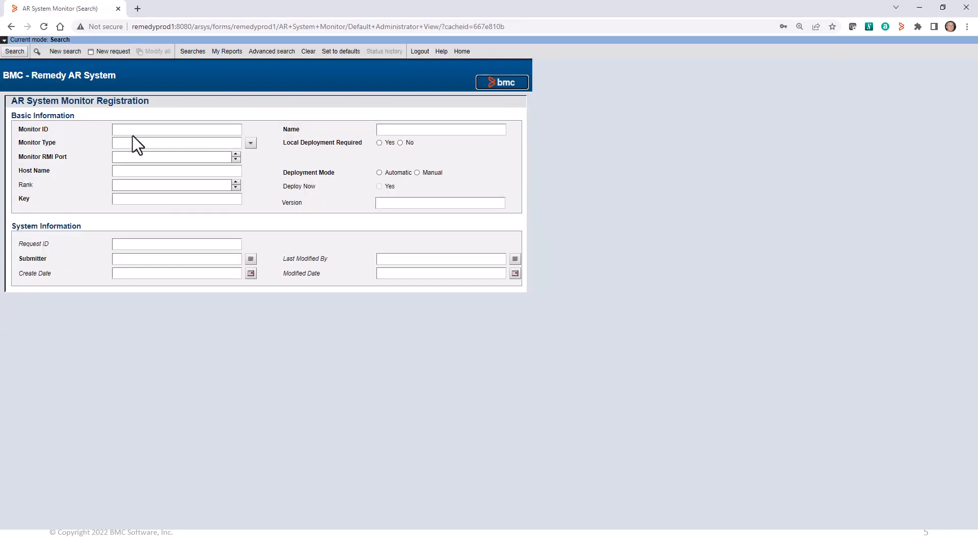
Search all AR System Monitor registrations and examine the ARServer entry's Monitor ID.
{"action": "left_click", "coordinate": [135, 130]}
{"action": "left_click", "coordinate": [14, 51]}
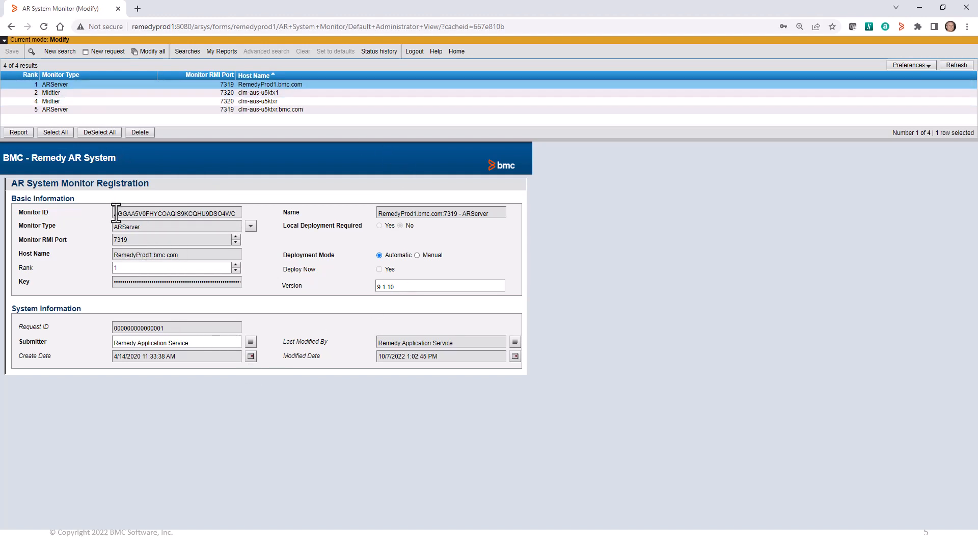
{"action": "left_click_drag", "start_coordinate": [114, 212], "coordinate": [245, 223]}
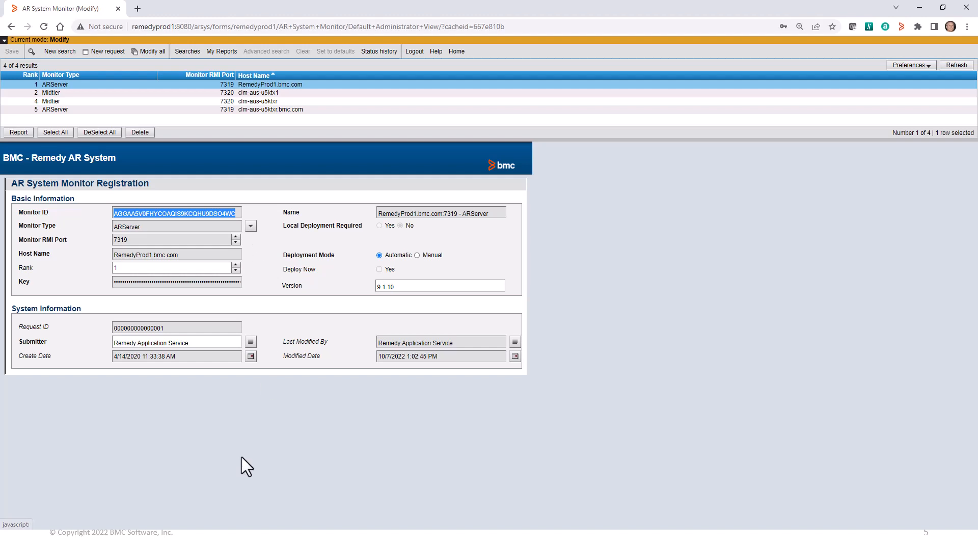
{"action": "left_click_drag", "start_coordinate": [977, 97], "coordinate": [590, 142]}
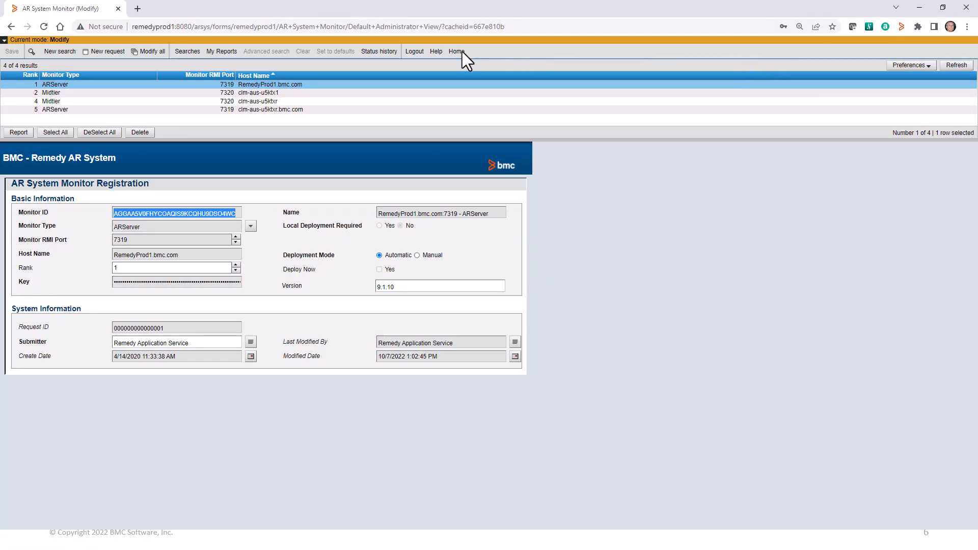
Open Centralized Configuration from the AR System Administration Console and examine com.bmc.arsys.server's Server-Plugin-Alias settings for RemedyProd1.bmc.com.
{"action": "left_click", "coordinate": [460, 59]}
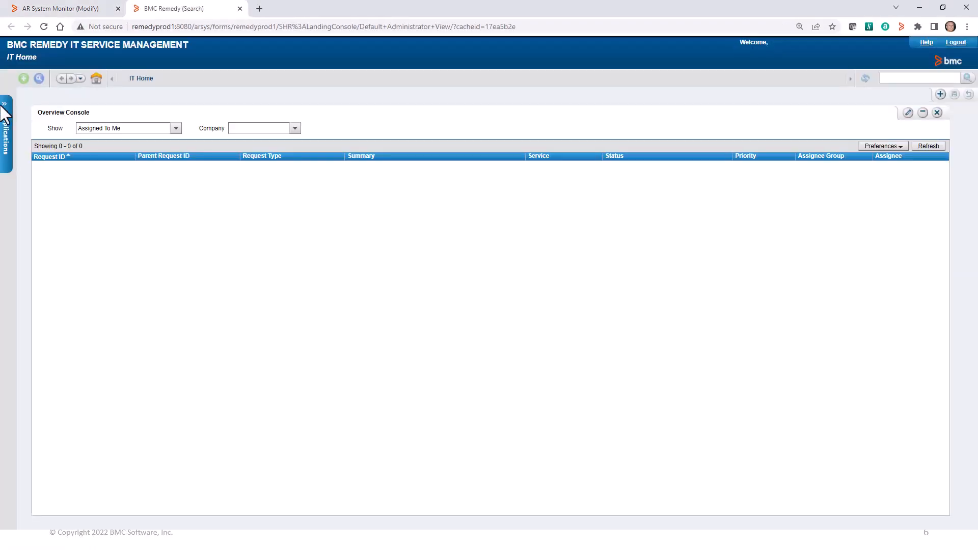
{"action": "left_click", "coordinate": [2, 105]}
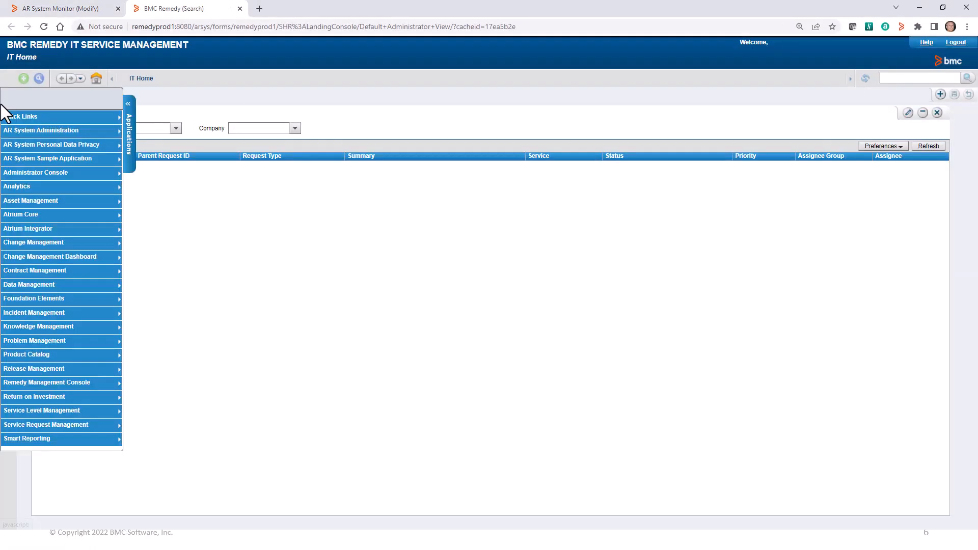
{"action": "mouse_move", "coordinate": [23, 131]}
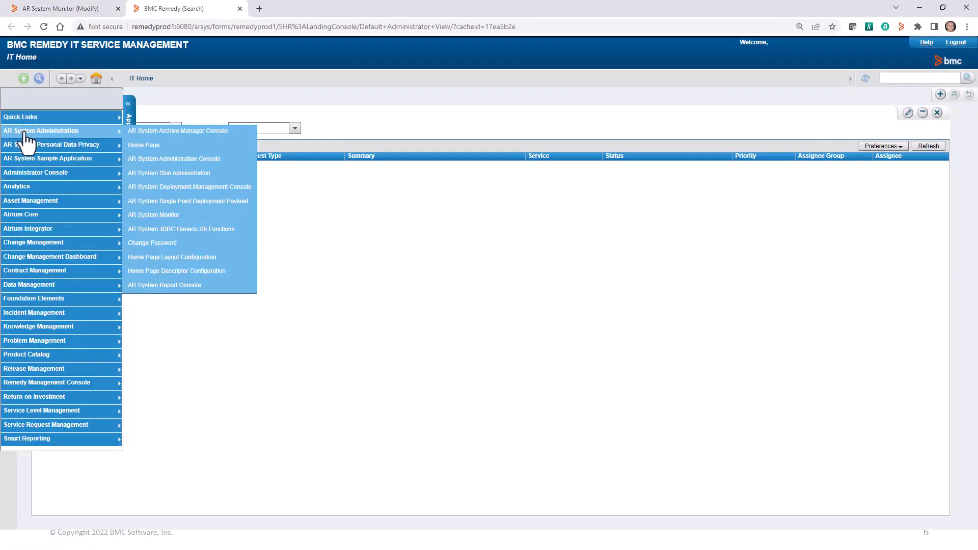
{"action": "left_click", "coordinate": [130, 161]}
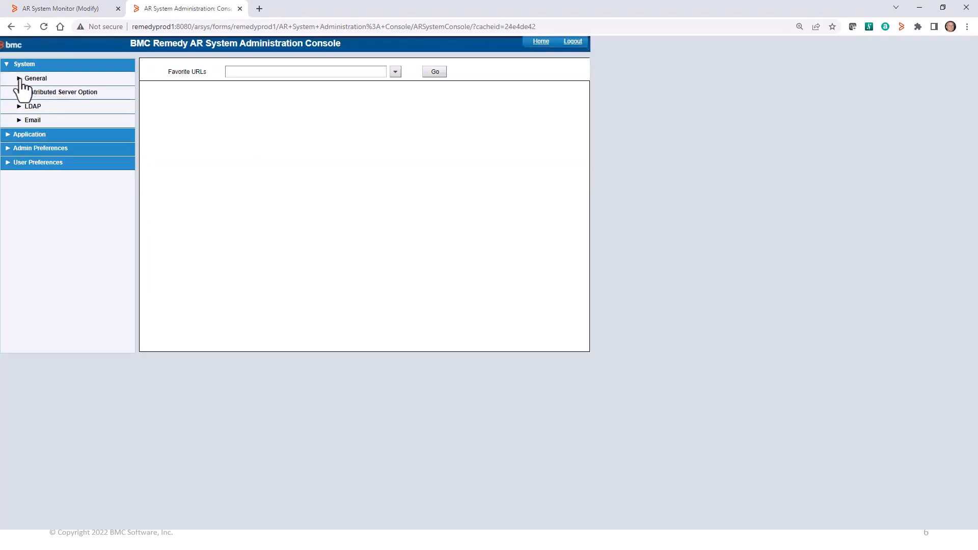
{"action": "left_click", "coordinate": [20, 79]}
{"action": "left_click", "coordinate": [74, 148]}
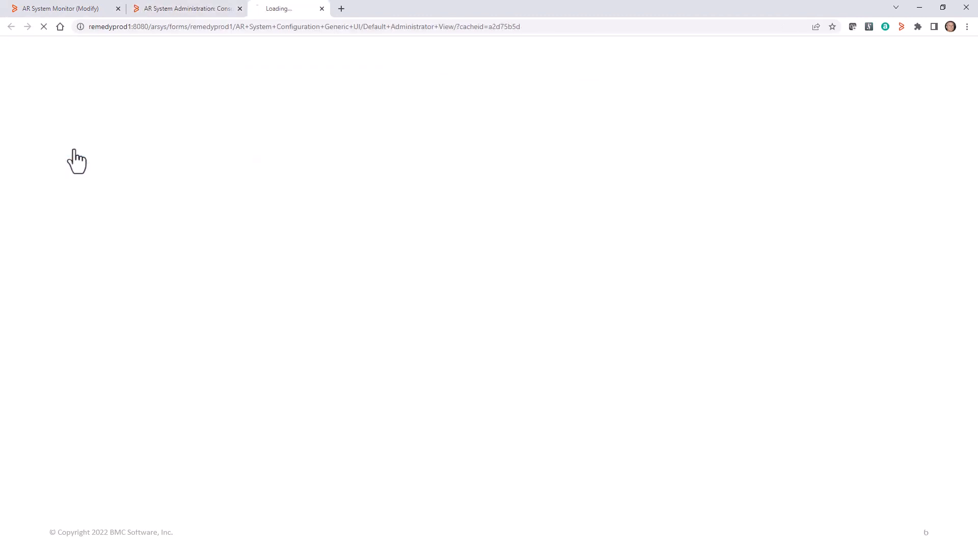
{"action": "left_click", "coordinate": [405, 80]}
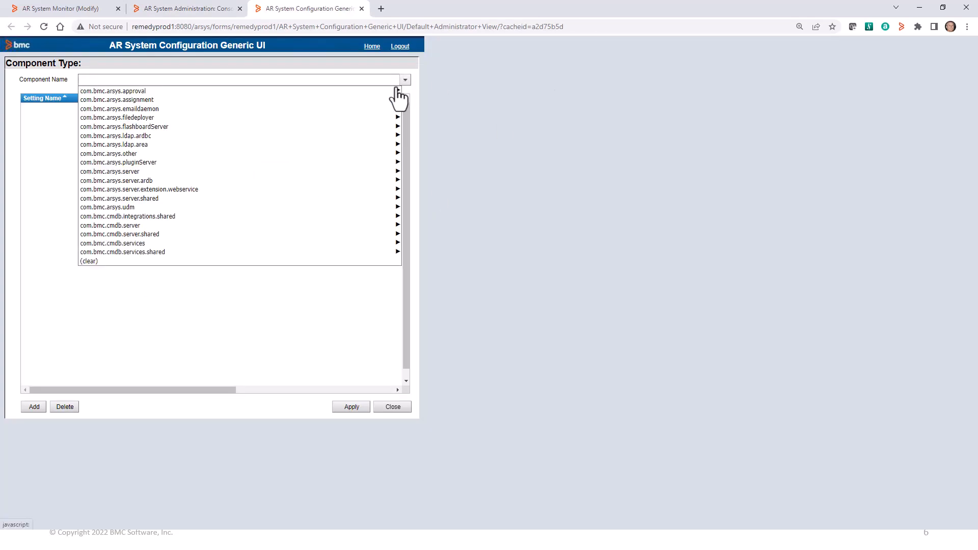
{"action": "mouse_move", "coordinate": [260, 180]}
{"action": "mouse_move", "coordinate": [314, 173]}
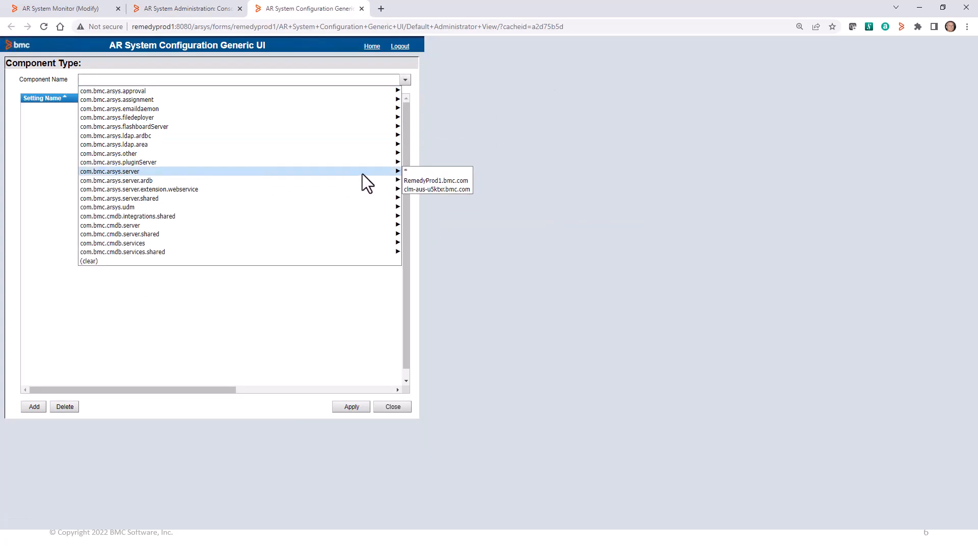
{"action": "left_click", "coordinate": [427, 180]}
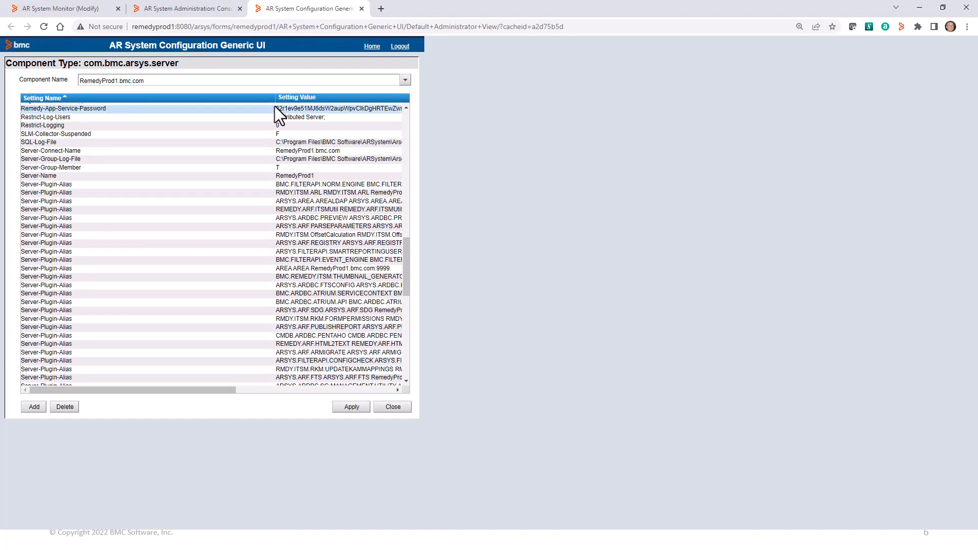
{"action": "left_click_drag", "start_coordinate": [275, 100], "coordinate": [175, 109]}
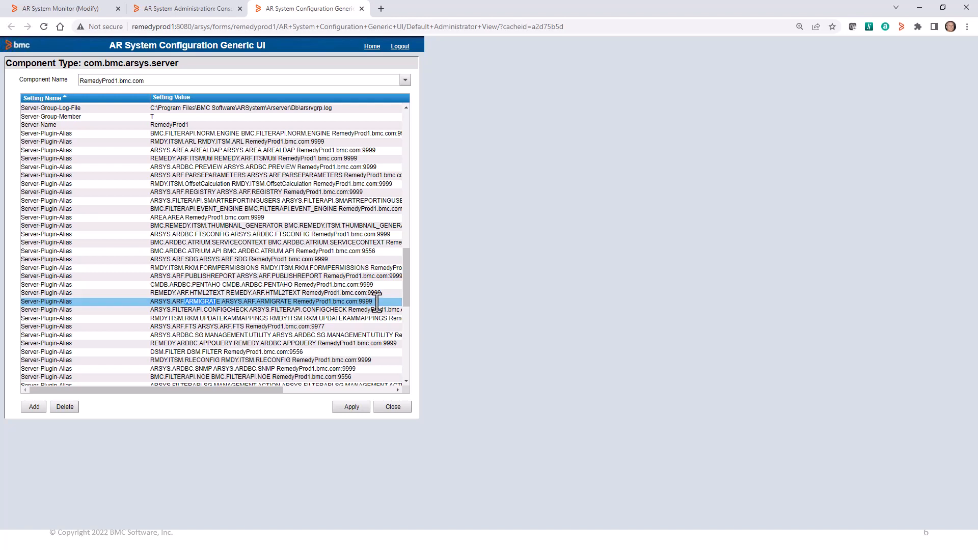
{"action": "left_click", "coordinate": [377, 301]}
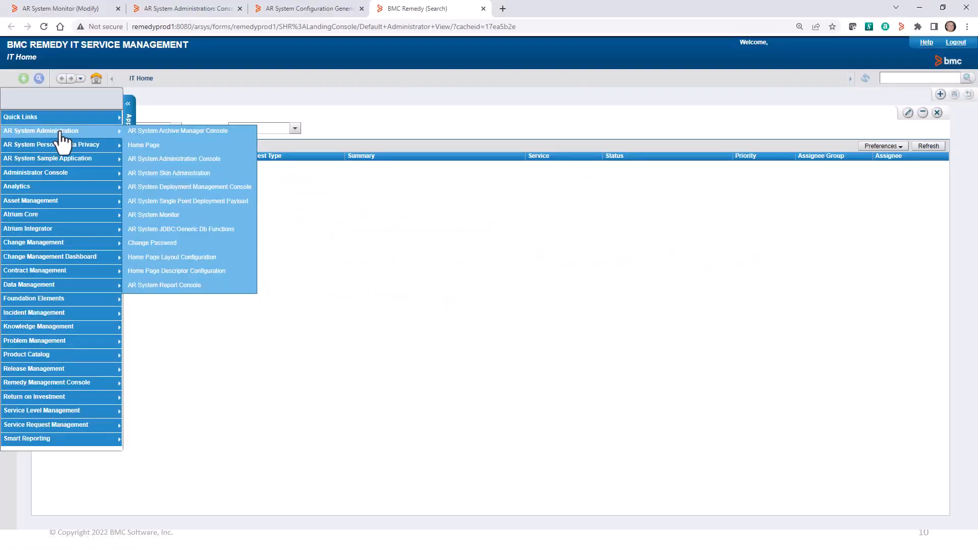
Open Plugin Server Configuration and examine the plugin server instance name and its Plugin Configuration list.
{"action": "left_click", "coordinate": [161, 161]}
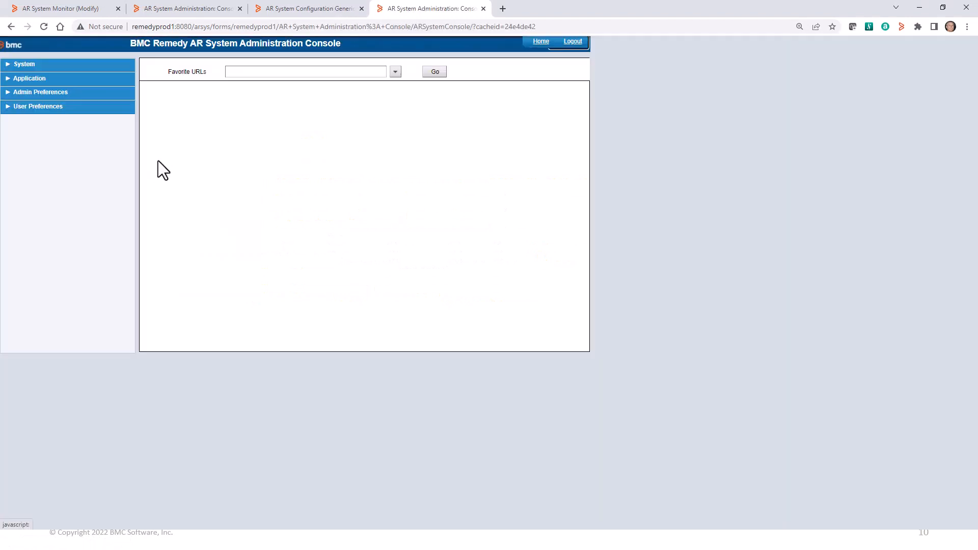
{"action": "left_click", "coordinate": [10, 66]}
{"action": "left_click", "coordinate": [18, 79]}
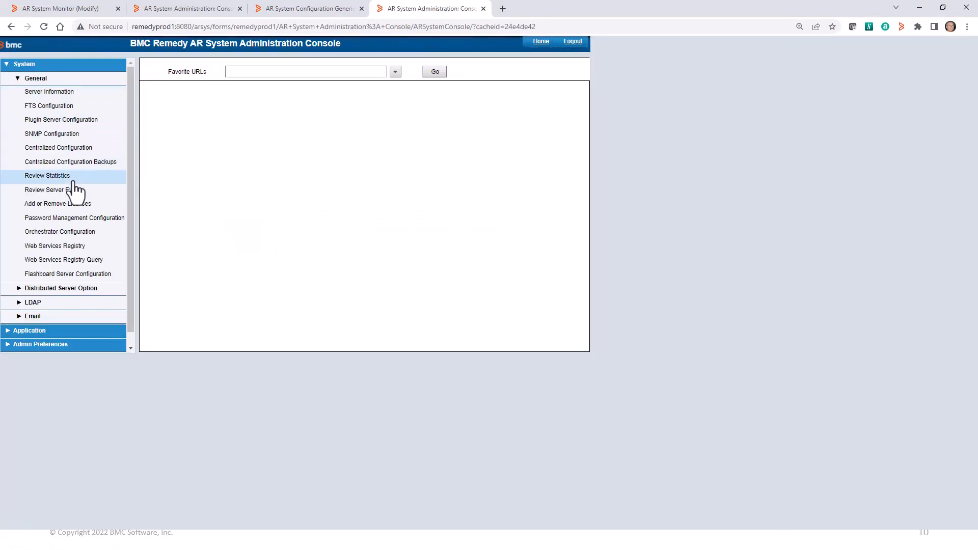
{"action": "left_click", "coordinate": [51, 120]}
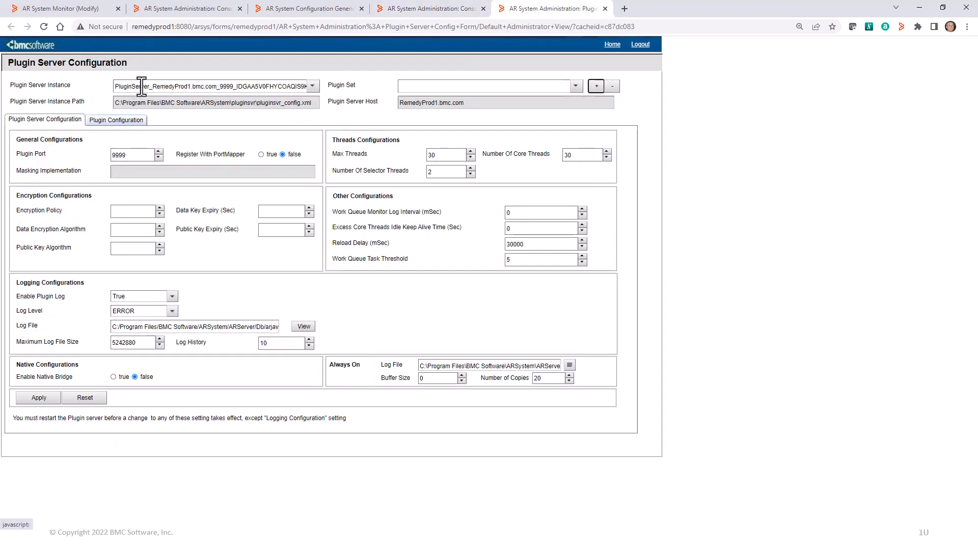
{"action": "left_click_drag", "start_coordinate": [153, 86], "coordinate": [237, 87]}
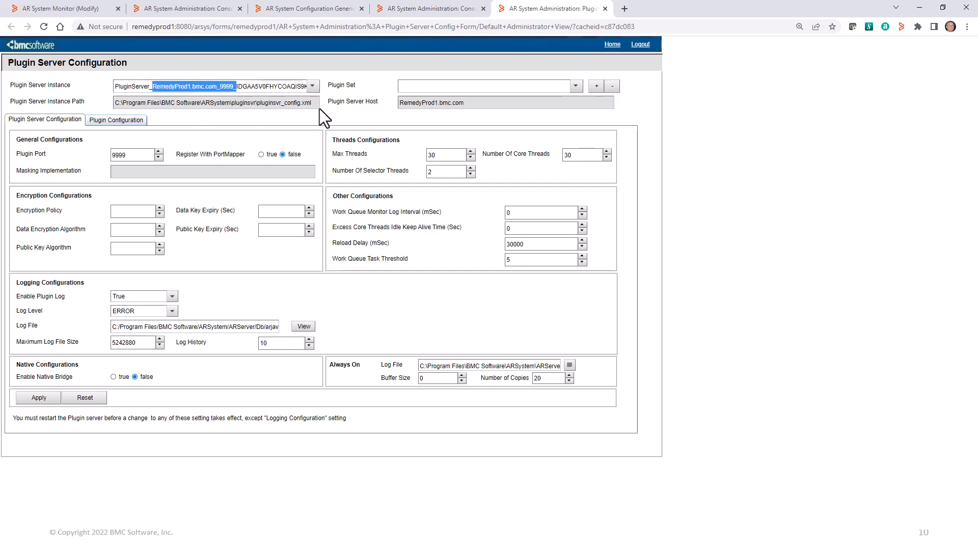
{"action": "left_click", "coordinate": [118, 122]}
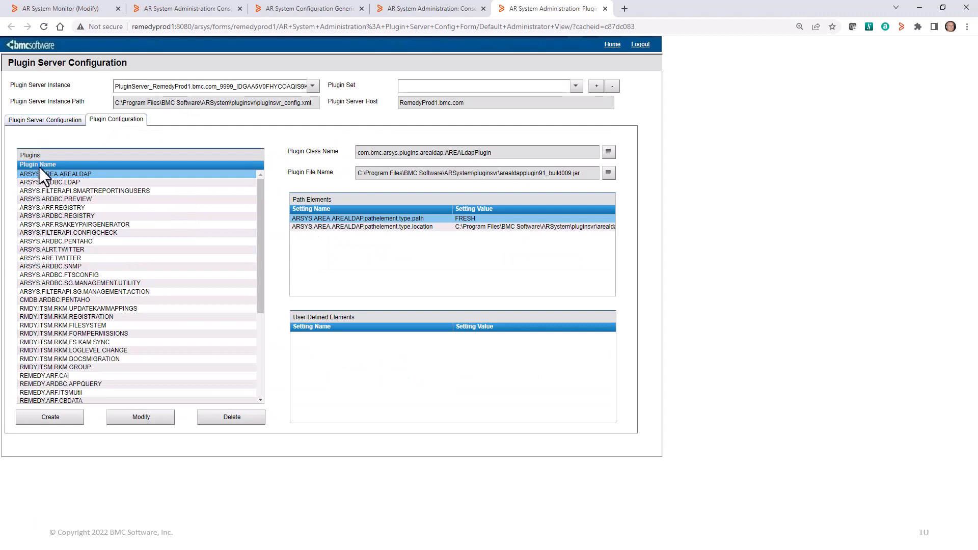
{"action": "scroll", "coordinate": [69, 280], "scroll_direction": "down", "scroll_amount": 3}
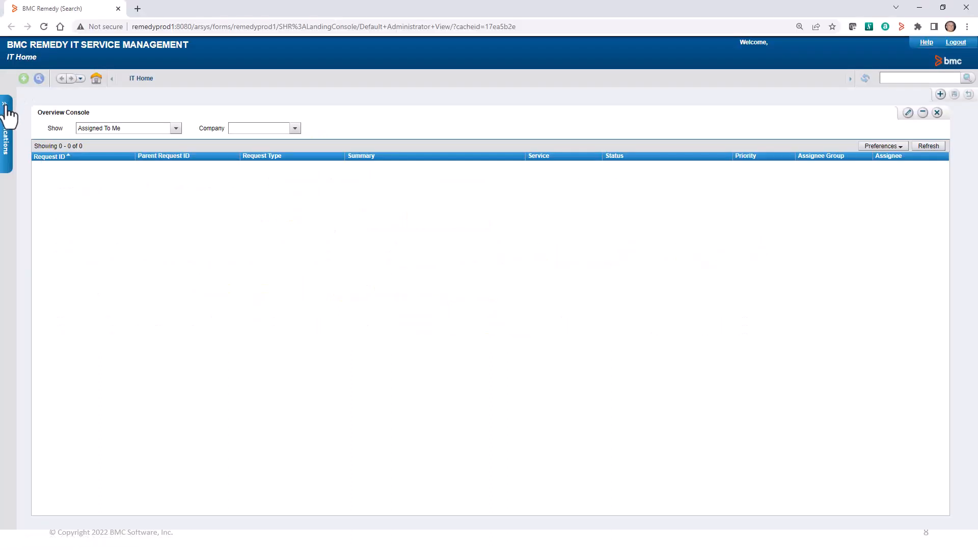
Open Manage Processes in the Server Group Console and choose the Update operation for clm-aus-u5ktxr's DefaultJavaPluginServer command.
{"action": "left_click", "coordinate": [8, 106]}
{"action": "mouse_move", "coordinate": [53, 388]}
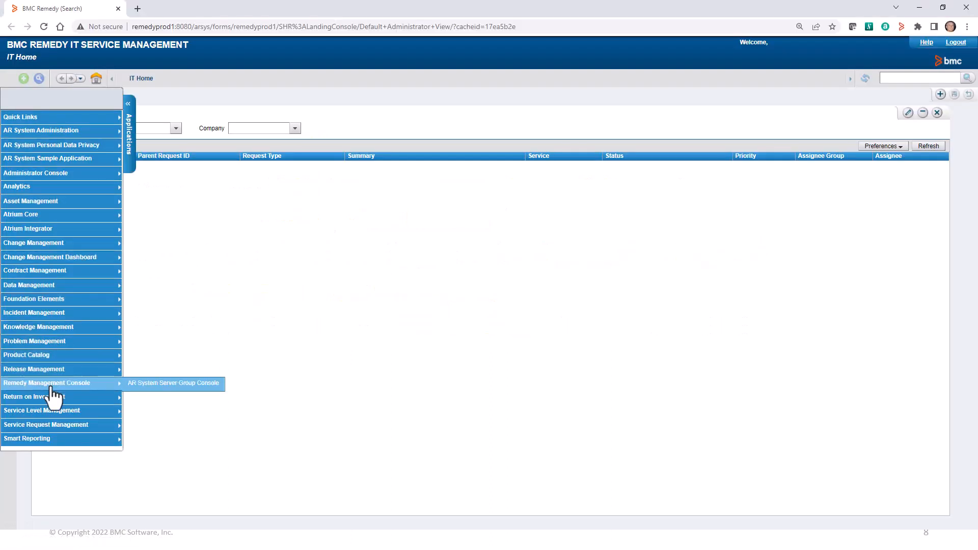
{"action": "left_click", "coordinate": [139, 384]}
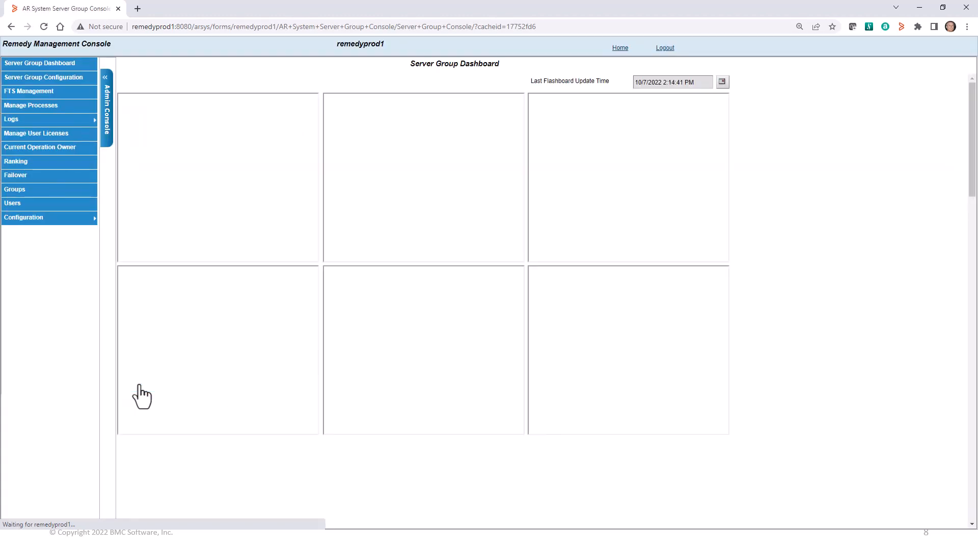
{"action": "left_click", "coordinate": [25, 107]}
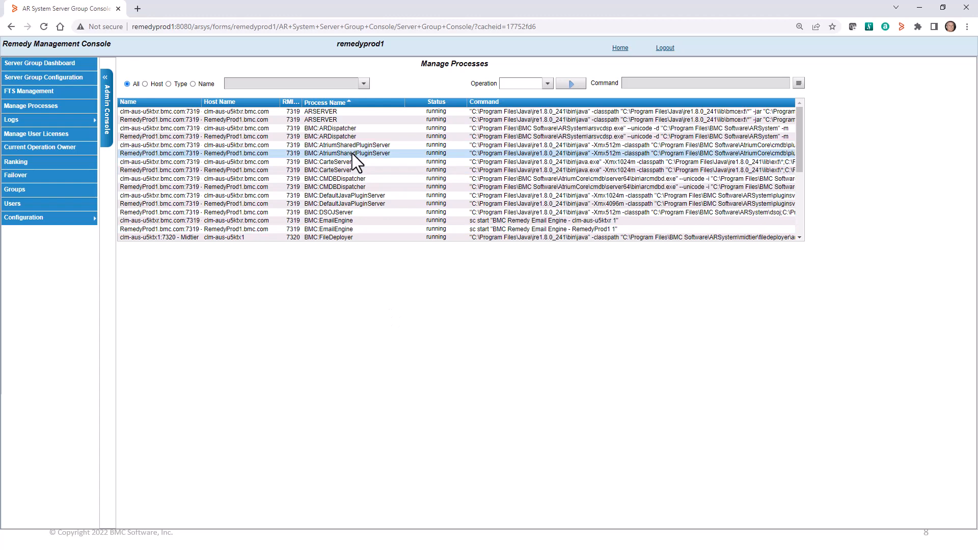
{"action": "scroll", "coordinate": [355, 174], "scroll_direction": "down", "scroll_amount": 2}
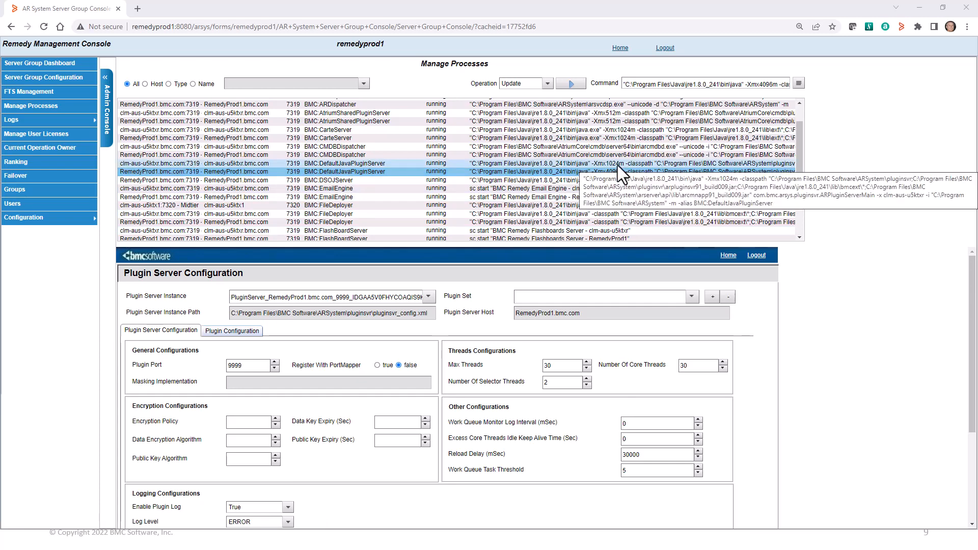
{"action": "left_click", "coordinate": [618, 163]}
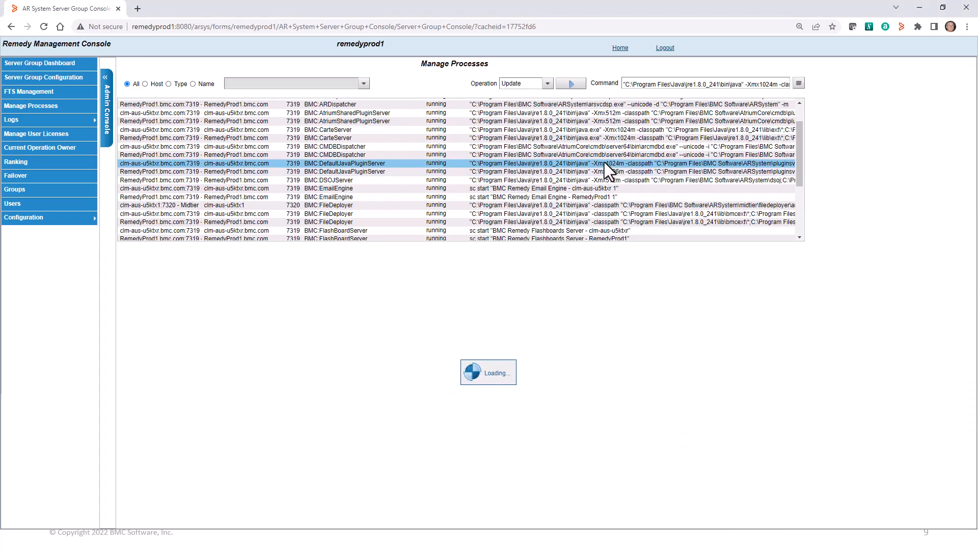
{"action": "left_click", "coordinate": [547, 84]}
{"action": "left_click", "coordinate": [518, 131]}
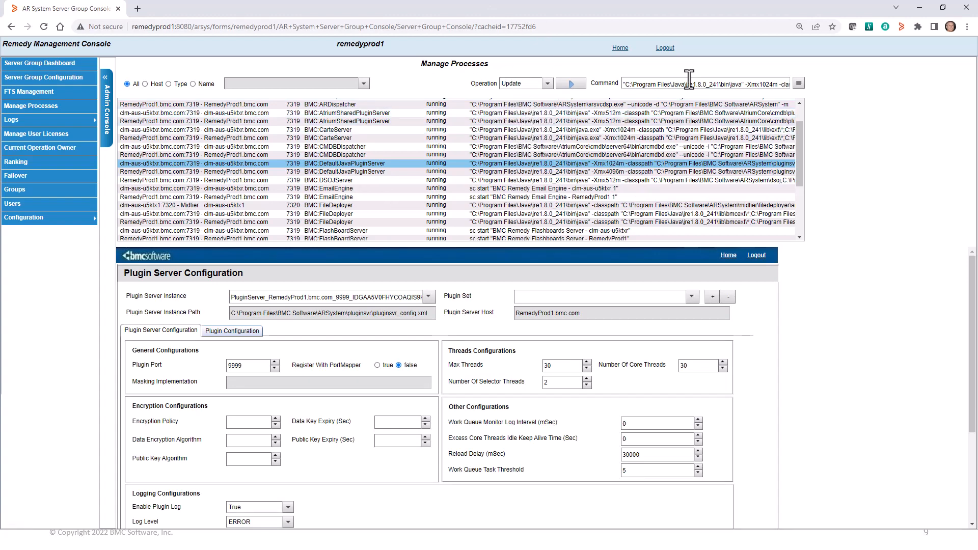
{"action": "left_click", "coordinate": [799, 83]}
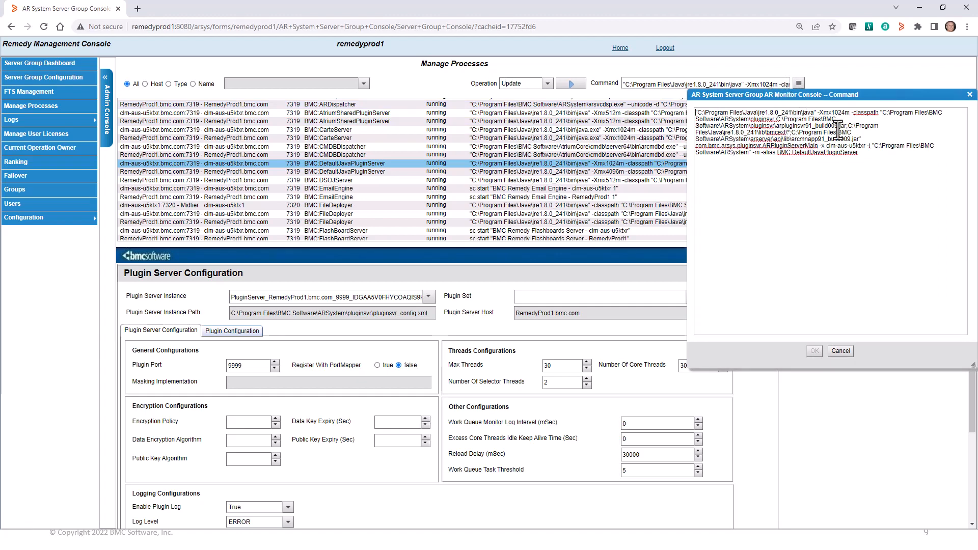
Change the command's -Xmx1024m to -Xmx4096m and run the update.
{"action": "double_click", "coordinate": [838, 113]}
{"action": "left_click", "coordinate": [849, 117]}
{"action": "key", "text": "BackSpace"}
{"action": "key", "text": "BackSpace"}
{"action": "key", "text": "BackSpace"}
{"action": "key", "text": "BackSpace"}
{"action": "type", "text": "4096"}
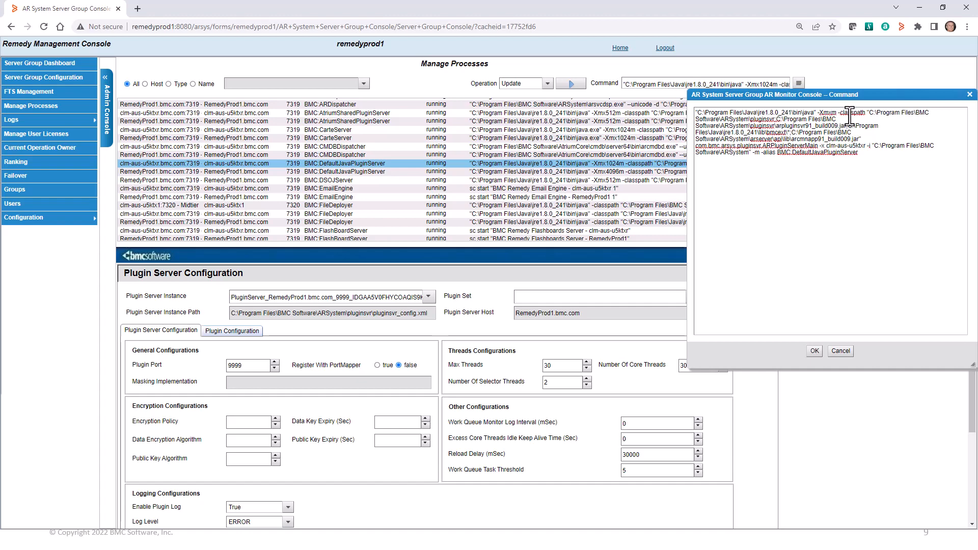
{"action": "left_click", "coordinate": [815, 351]}
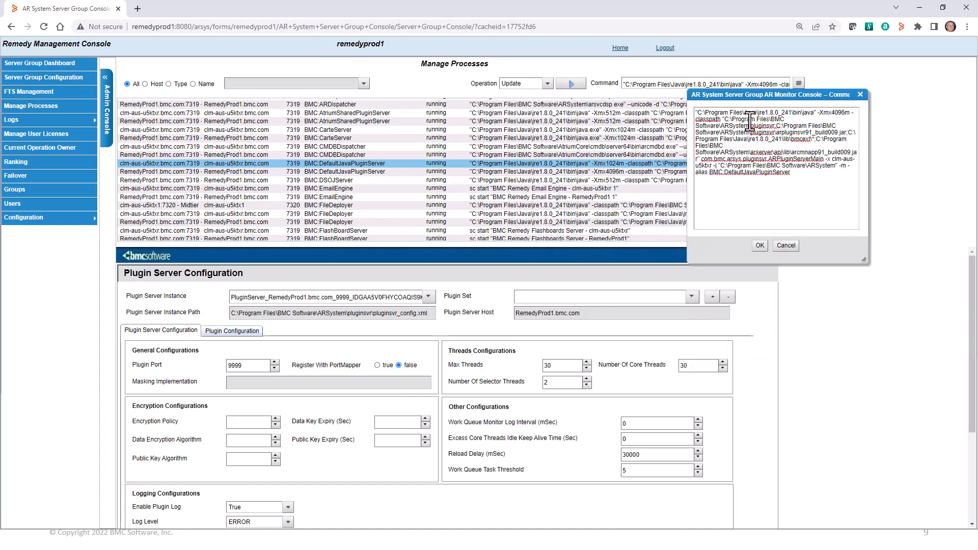
{"action": "left_click", "coordinate": [571, 84]}
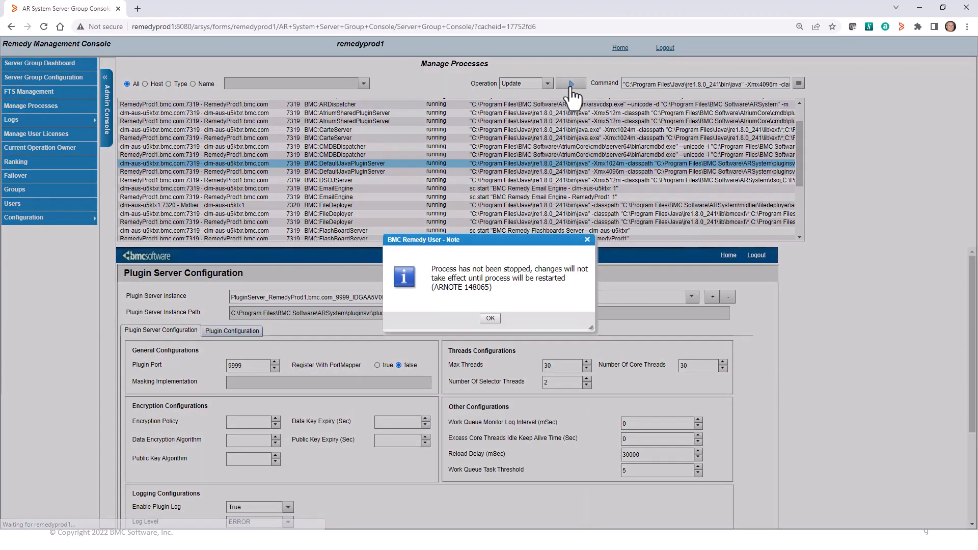
{"action": "left_click", "coordinate": [491, 318]}
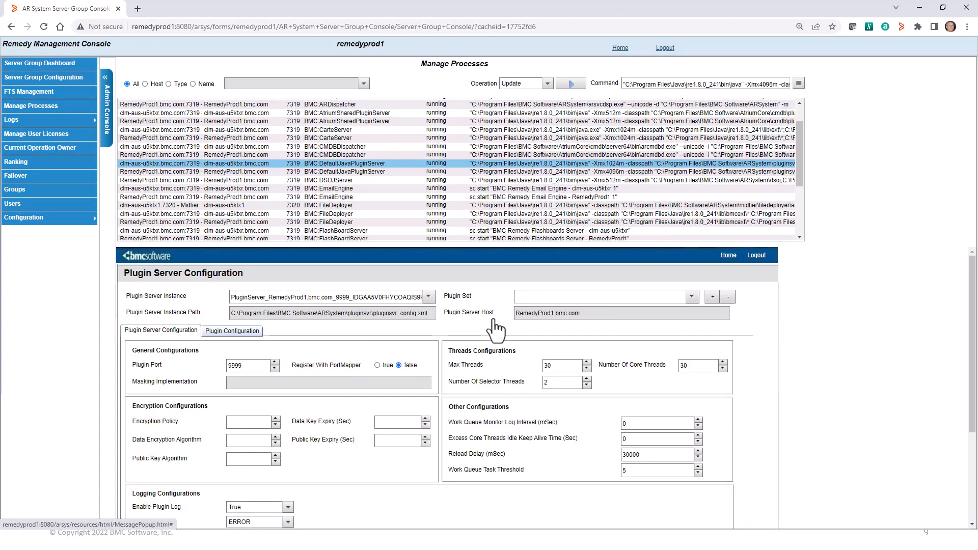